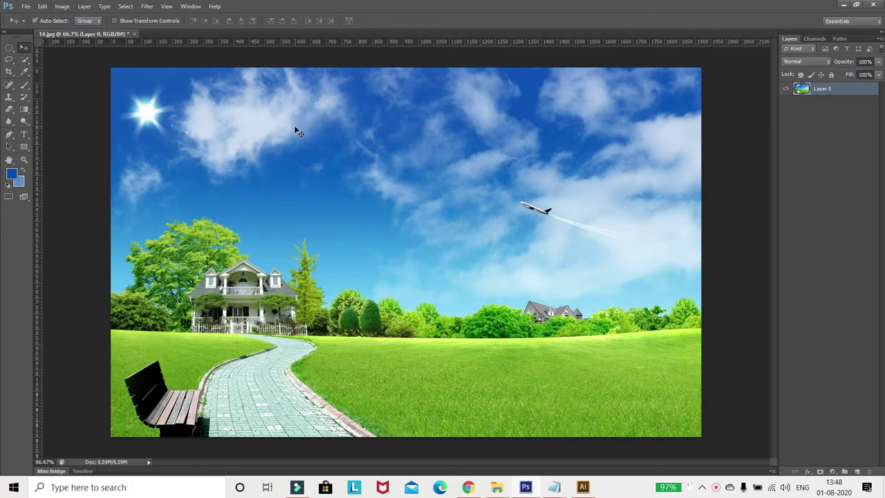
# Find the Clone Stamp, test-paint sky over the airplane, then undo those strokes.
pyautogui.click(12, 110)
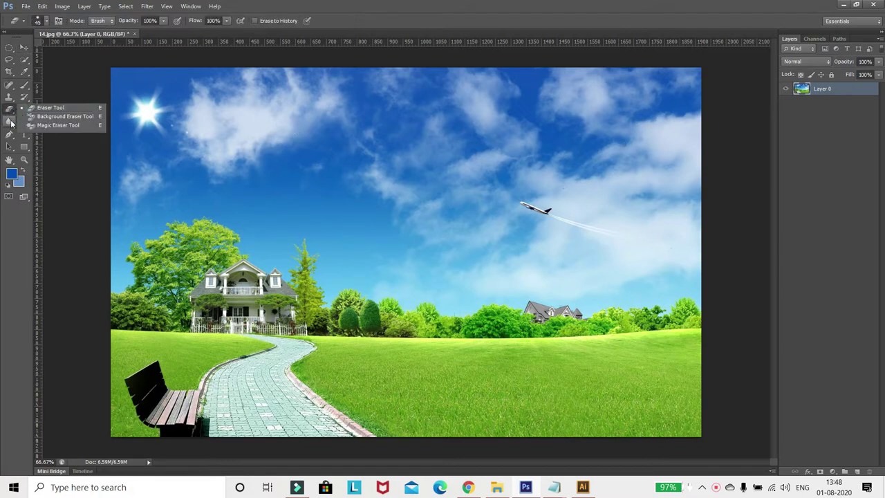
pyautogui.click(11, 103)
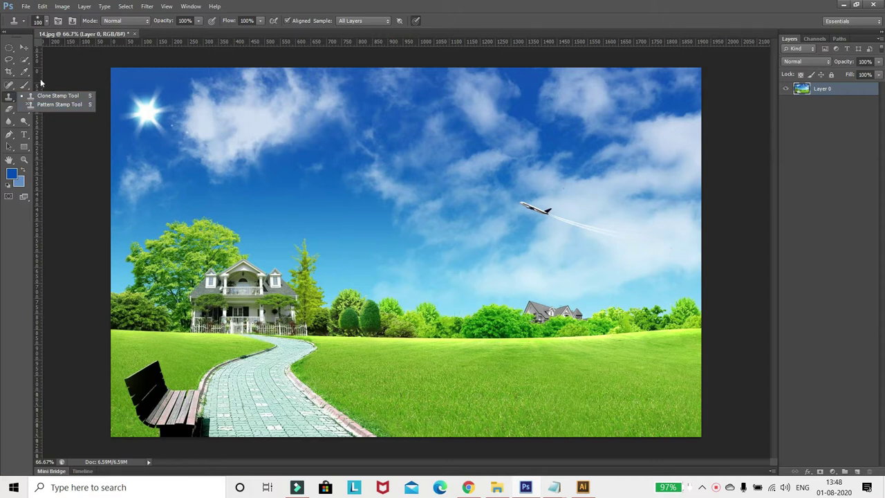
pyautogui.click(24, 47)
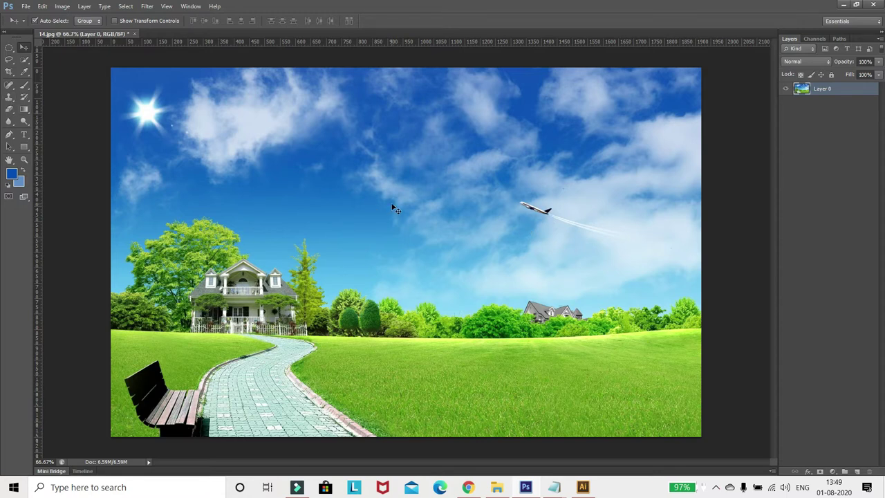
pyautogui.press('s')
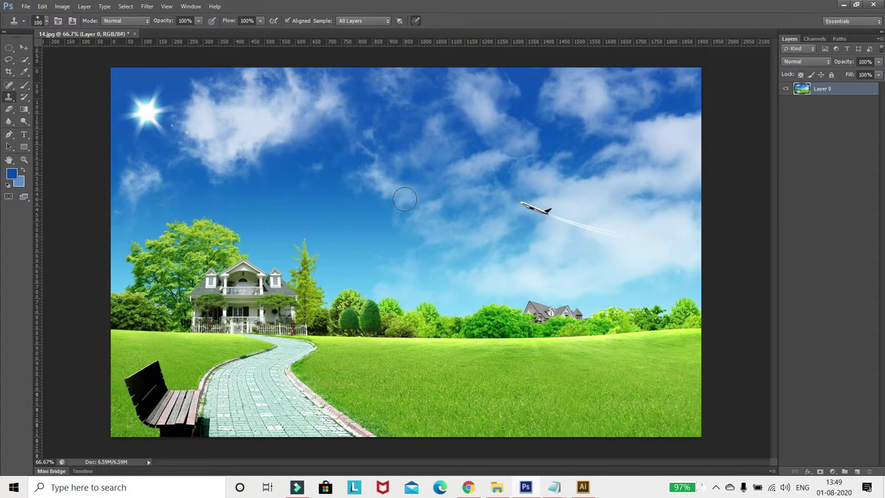
pyautogui.press('v')
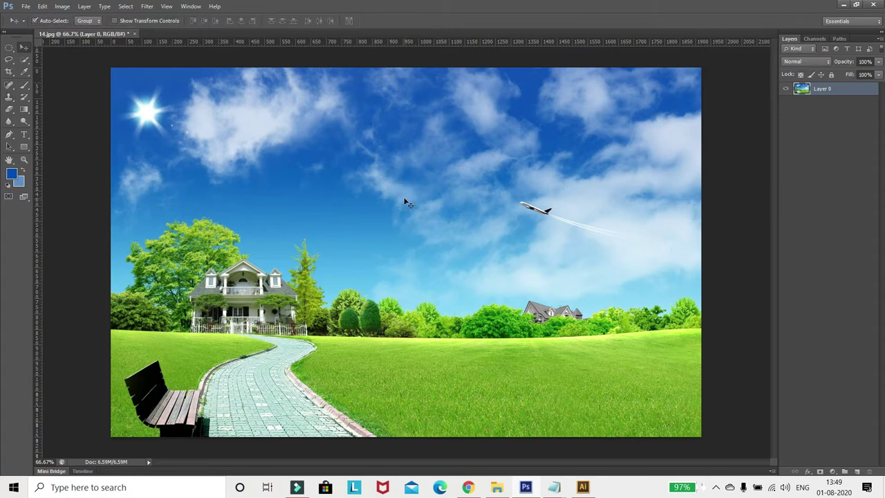
pyautogui.press('s')
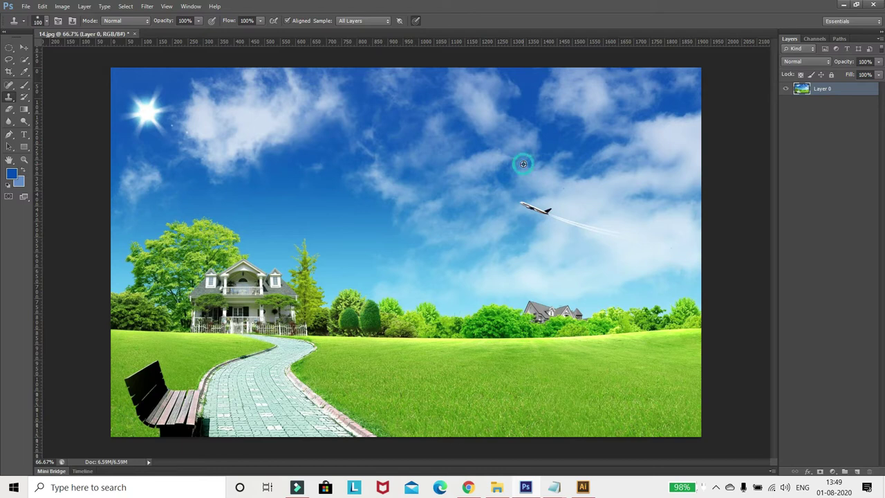
pyautogui.moveTo(522, 201); pyautogui.dragTo(632, 233)
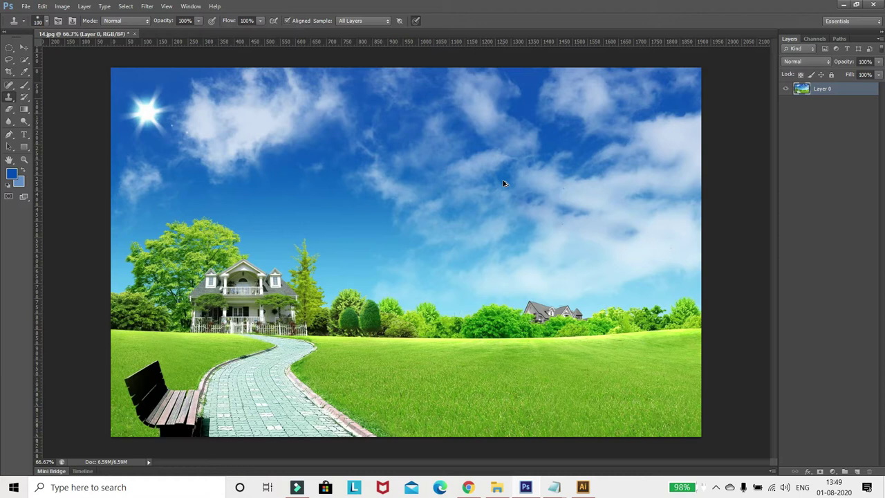
pyautogui.hotkey('ctrl', 'z')
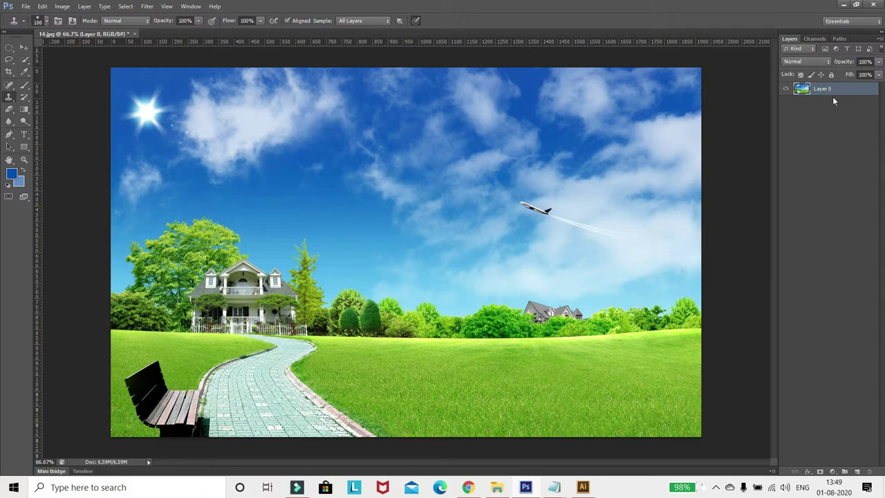
# Add Layer 1, set a 150 clone brush, and clone a second airplane into the sky.
pyautogui.hotkey('ctrl', 'shift', 'n')
pyautogui.press('Return')
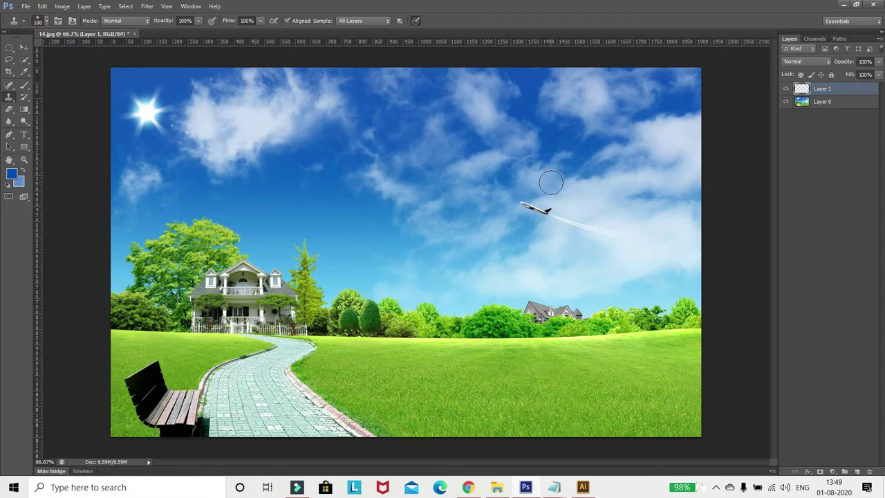
pyautogui.press(']')
pyautogui.press(']')
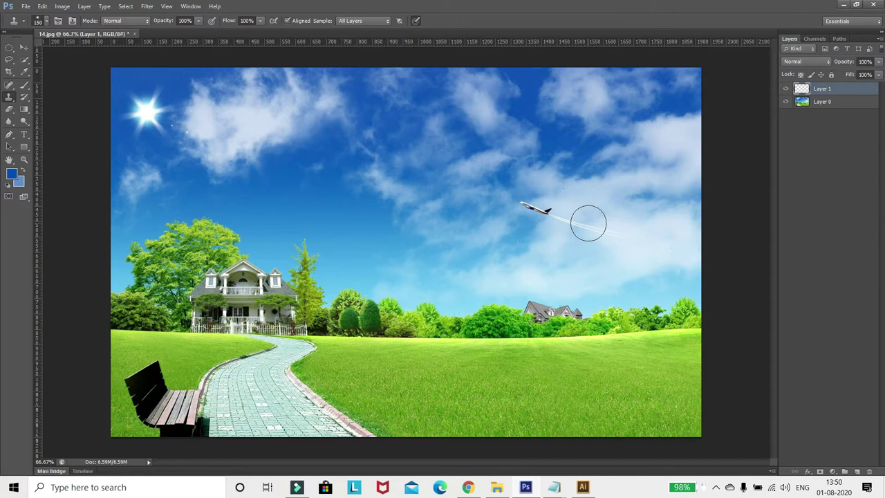
pyautogui.keyDown('alt'); pyautogui.click(601, 227); pyautogui.keyUp('alt')
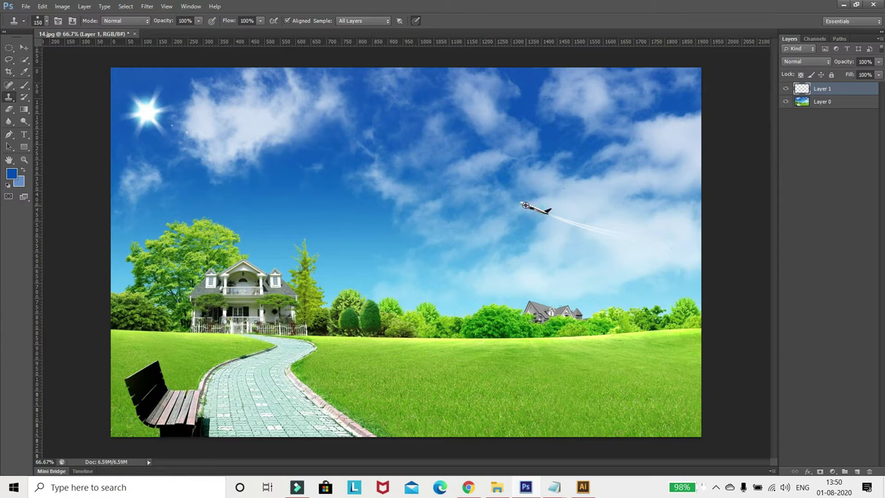
pyautogui.keyDown('alt'); pyautogui.click(528, 205); pyautogui.keyUp('alt')
pyautogui.click(471, 145)
pyautogui.moveTo(471, 145); pyautogui.dragTo(581, 178)
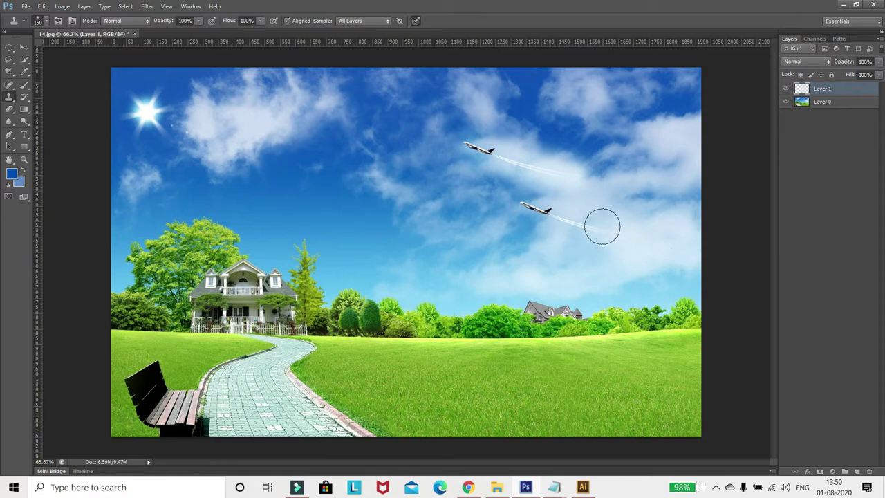
# Clone a third airplane left of the others, undoing a stray cloud stroke.
pyautogui.click(372, 177)
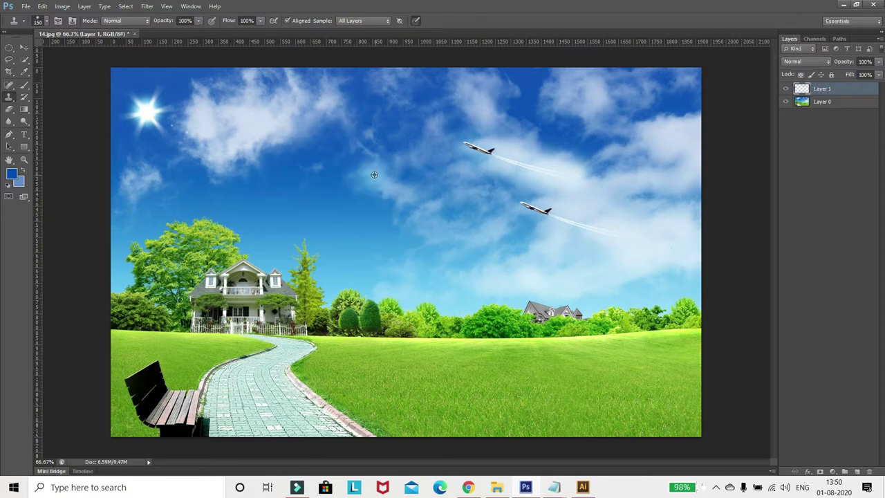
pyautogui.moveTo(369, 173); pyautogui.dragTo(426, 191)
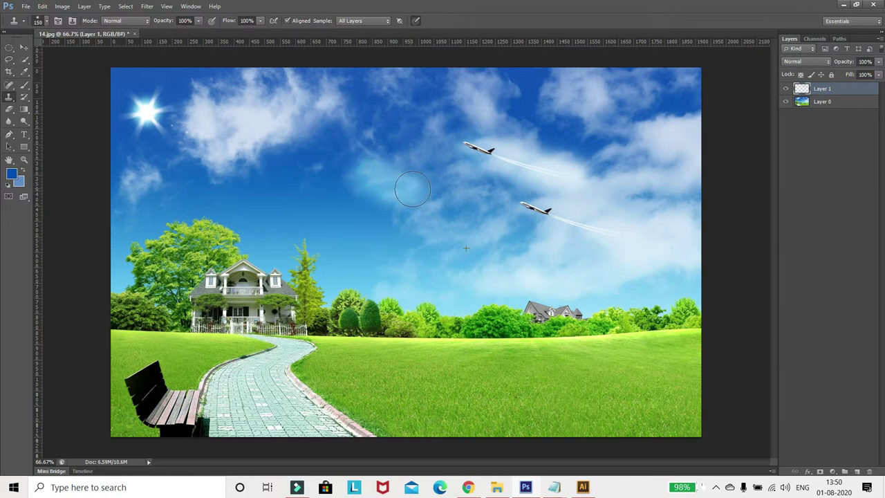
pyautogui.hotkey('ctrl', 'z')
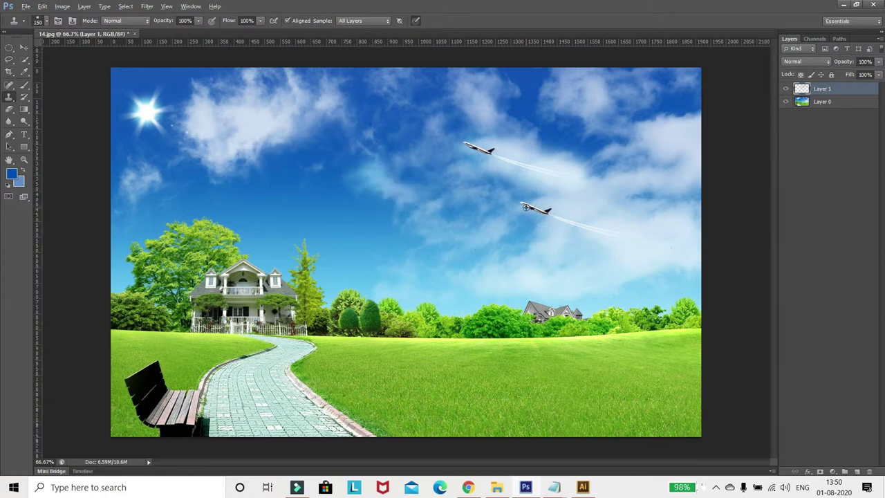
pyautogui.keyDown('alt'); pyautogui.click(526, 205); pyautogui.keyUp('alt')
pyautogui.moveTo(374, 177); pyautogui.dragTo(472, 205)
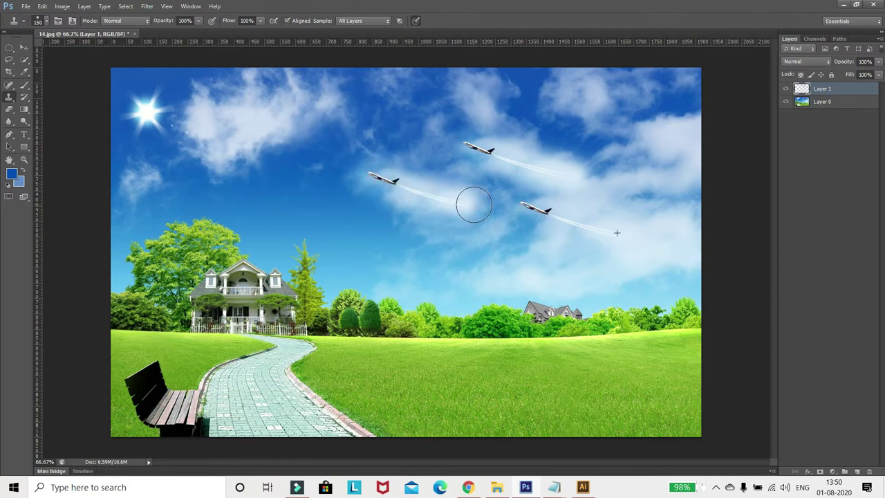
# Clone a fourth airplane lower in the sky and undo a stray stroke near the sun.
pyautogui.keyDown('alt'); pyautogui.click(526, 205); pyautogui.keyUp('alt')
pyautogui.moveTo(408, 233); pyautogui.dragTo(520, 257)
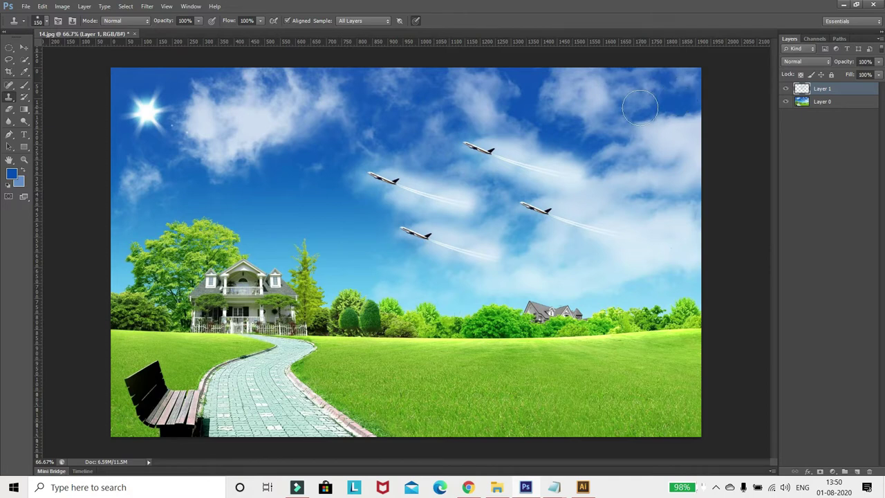
pyautogui.moveTo(263, 145); pyautogui.dragTo(273, 145)
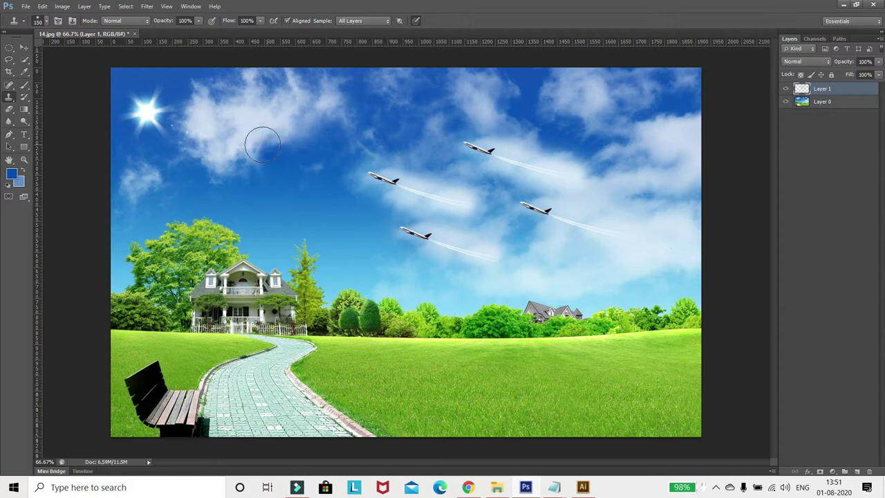
pyautogui.hotkey('ctrl', 'alt', 'z')
pyautogui.hotkey('ctrl', 'alt', 'z')
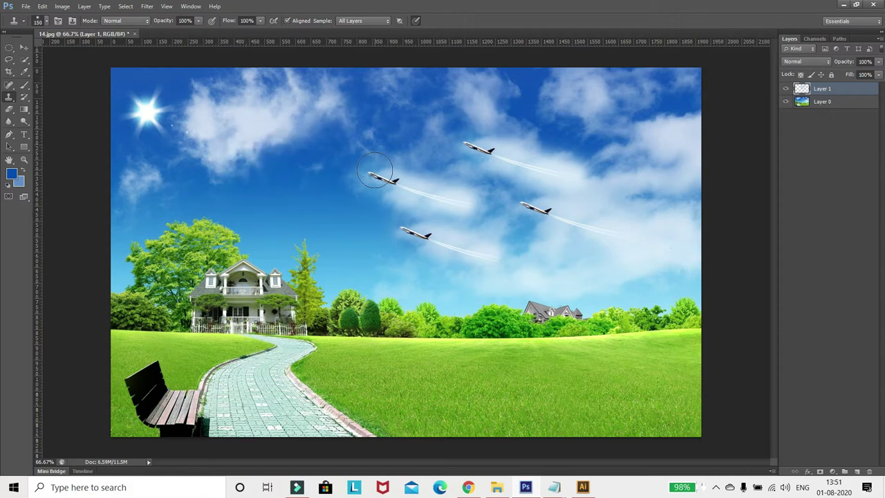
# With a 200 brush, clone the sun onto the cloud at its right, toggling Layer 1 to compare.
pyautogui.click(786, 90)
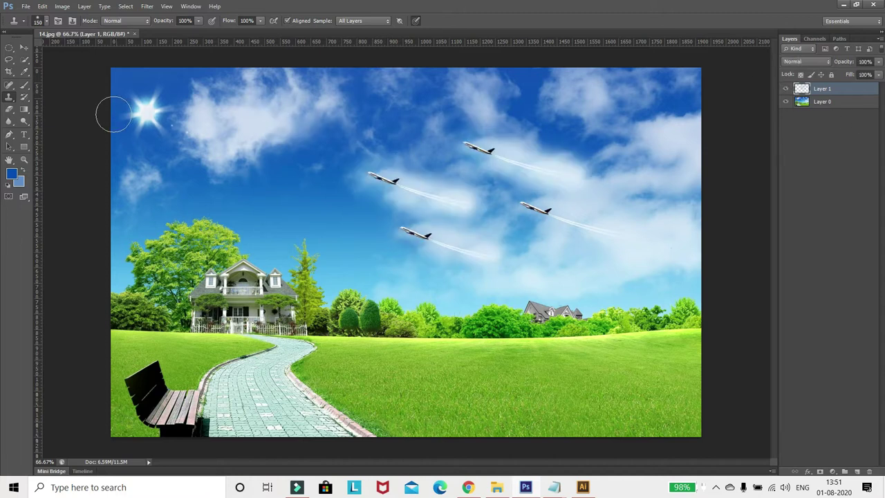
pyautogui.press(']')
pyautogui.press(']')
pyautogui.press(']')
pyautogui.click(146, 113)
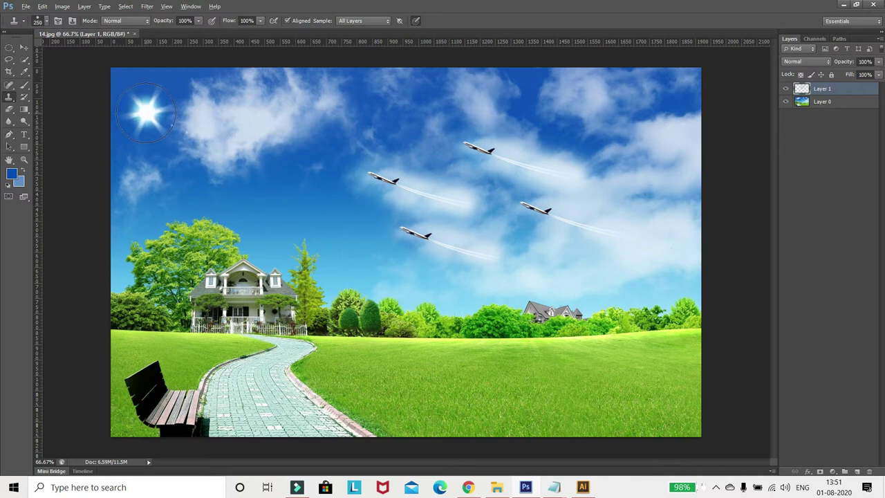
pyautogui.click(144, 113)
pyautogui.hotkey('ctrl', 'z')
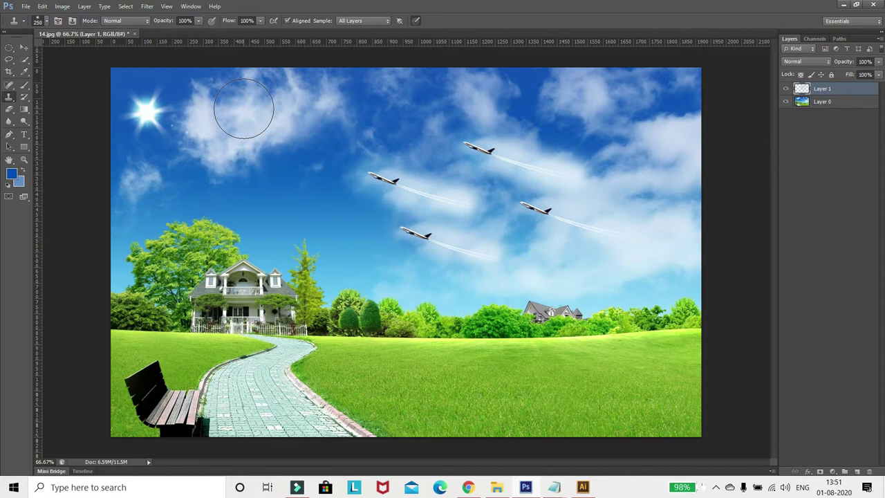
pyautogui.click(243, 108)
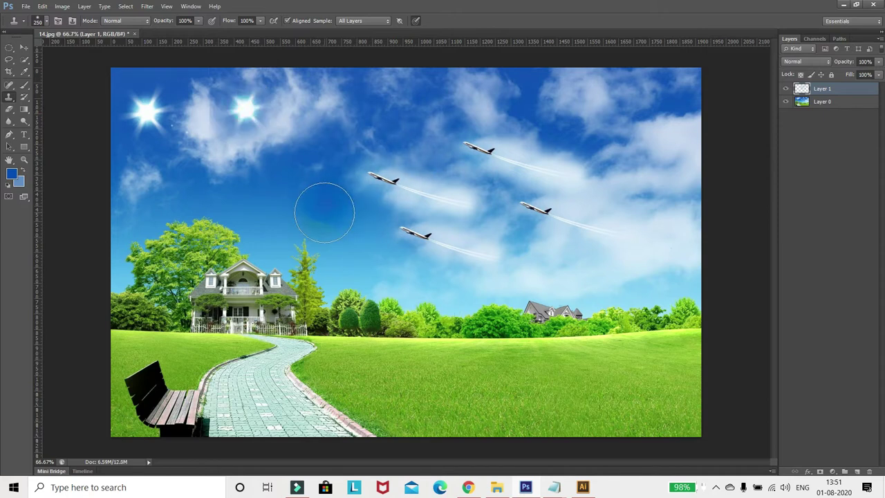
pyautogui.moveTo(203, 112)
pyautogui.mouseDown()
pyautogui.moveTo(208, 148)
pyautogui.moveTo(195, 159)
pyautogui.mouseUp()
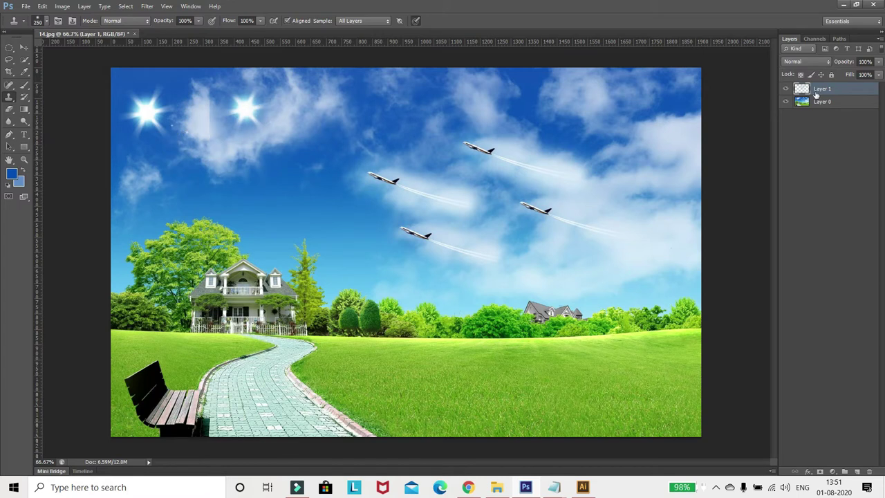
pyautogui.click(786, 89)
pyautogui.click(786, 90)
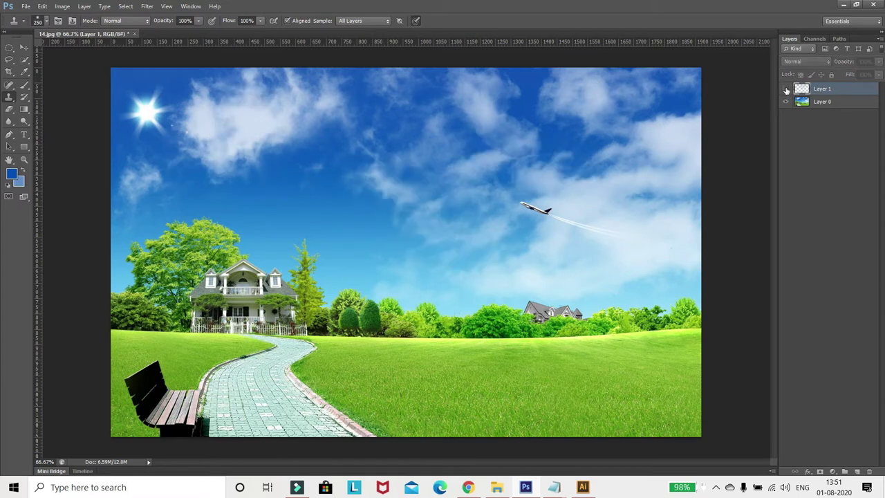
# Erase the cloned cloud seam near the suns with a 90 px eraser at 55% opacity.
pyautogui.press('e')
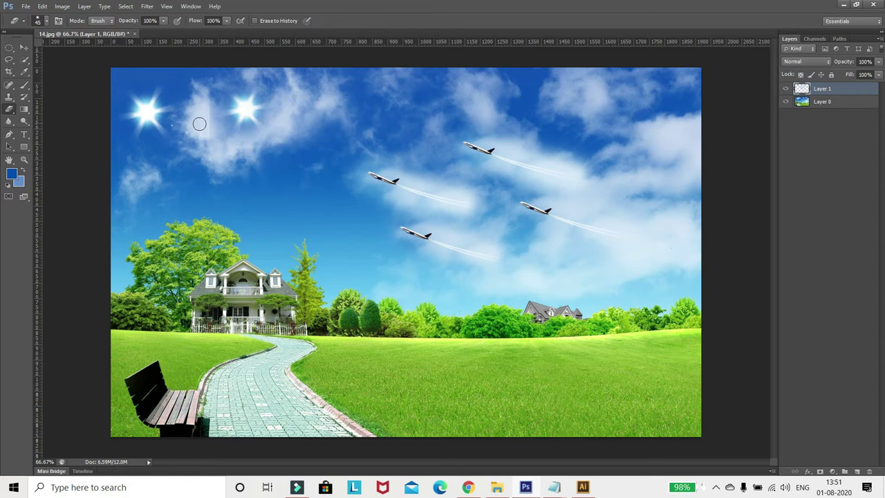
pyautogui.press(']')
pyautogui.press(']')
pyautogui.press(']')
pyautogui.press(']')
pyautogui.moveTo(206, 136)
pyautogui.mouseDown()
pyautogui.moveTo(210, 87)
pyautogui.moveTo(201, 127)
pyautogui.moveTo(246, 151)
pyautogui.moveTo(213, 146)
pyautogui.moveTo(210, 138)
pyautogui.moveTo(255, 147)
pyautogui.moveTo(248, 144)
pyautogui.mouseUp()
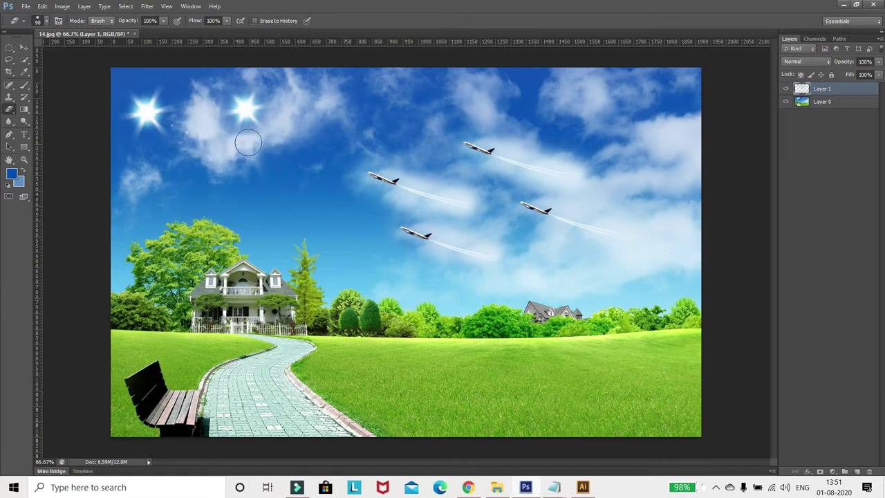
pyautogui.click(164, 20)
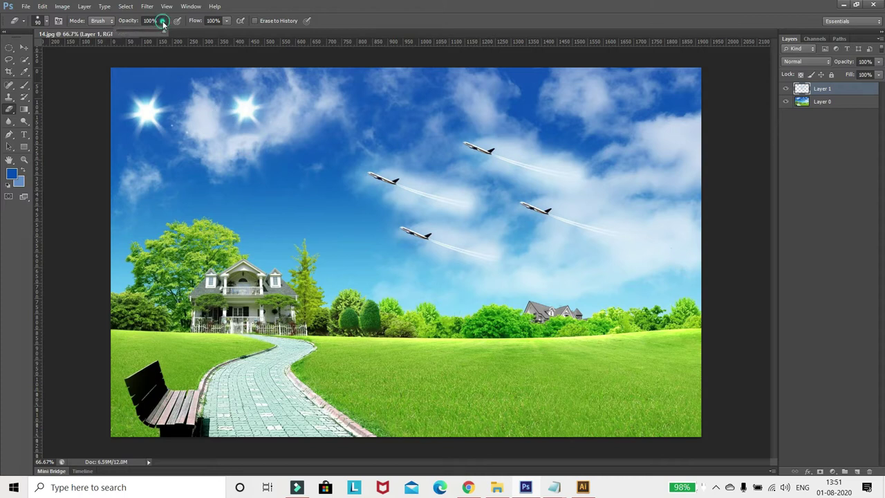
pyautogui.click(142, 31)
pyautogui.click(215, 135)
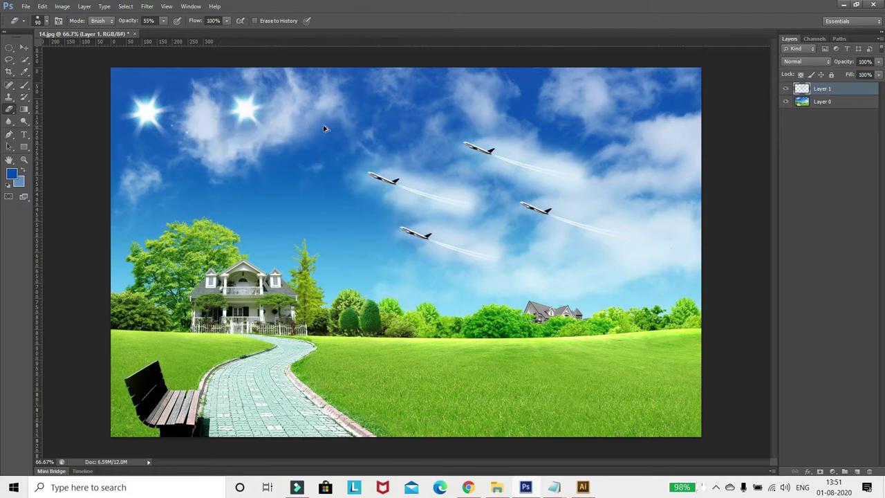
pyautogui.click(25, 48)
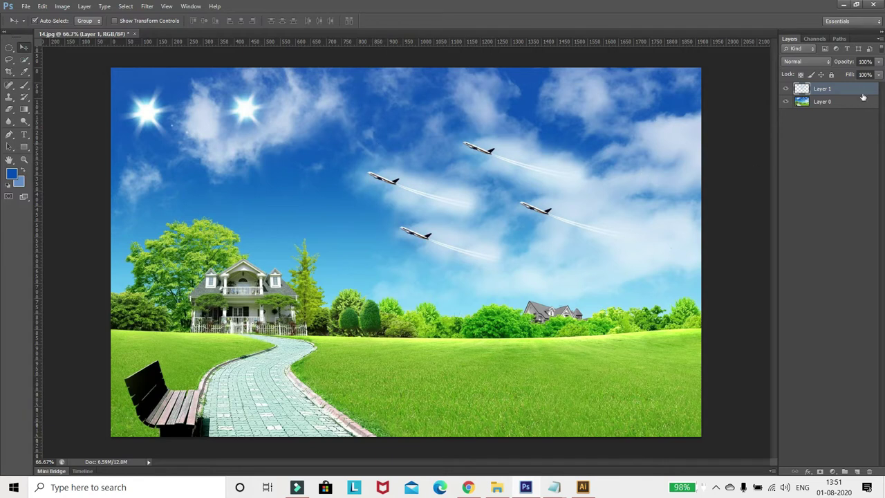
# Select the Clone Stamp on Layer 0 and resize its brush from 250 px to 114 px.
pyautogui.click(446, 132)
pyautogui.press('s')
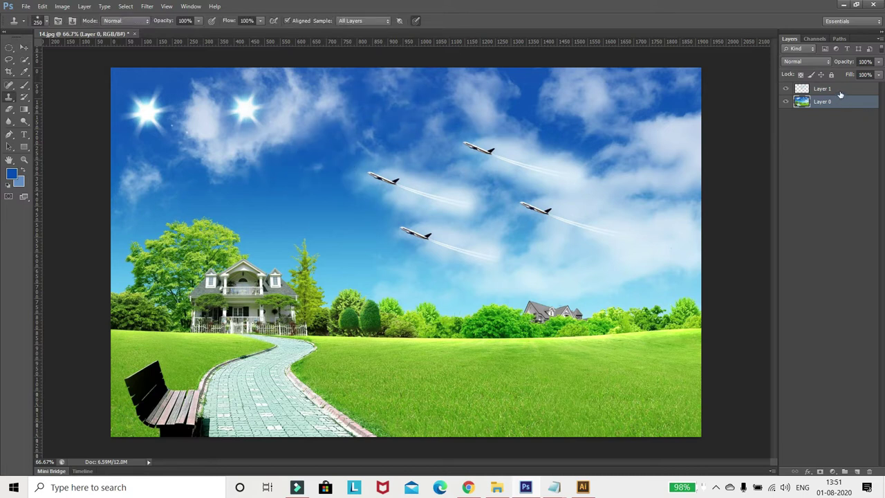
pyautogui.click(838, 92)
pyautogui.click(829, 102)
pyautogui.rightClick(304, 178)
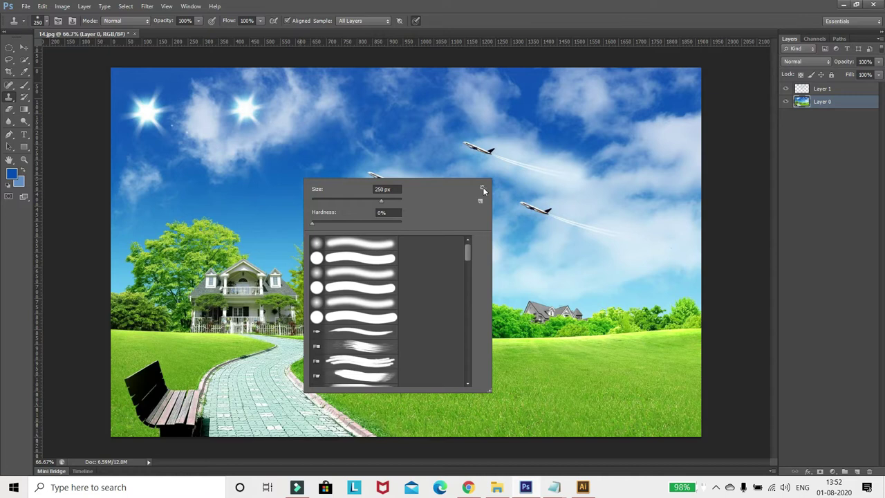
pyautogui.moveTo(379, 200); pyautogui.dragTo(361, 201)
pyautogui.click(512, 187)
pyautogui.hotkey('ctrl', 'z')
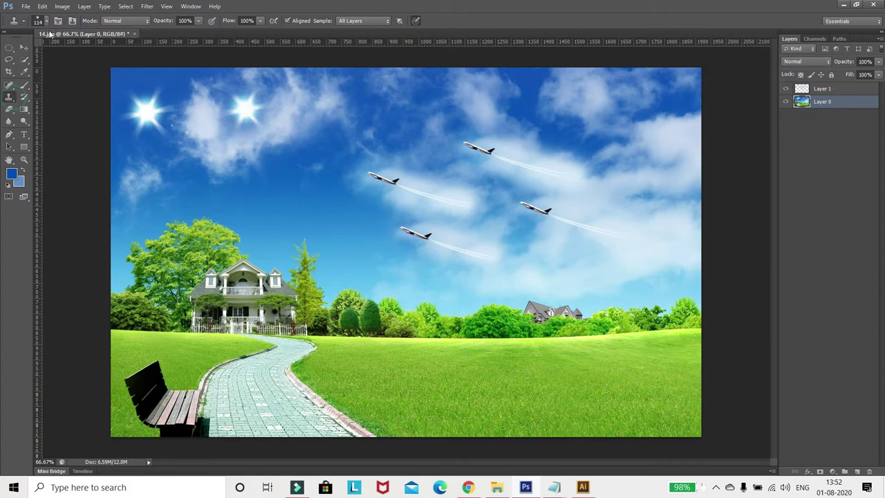
# Keep Normal blend mode and set the Clone Stamp to sample the Current Layer only.
pyautogui.click(116, 21)
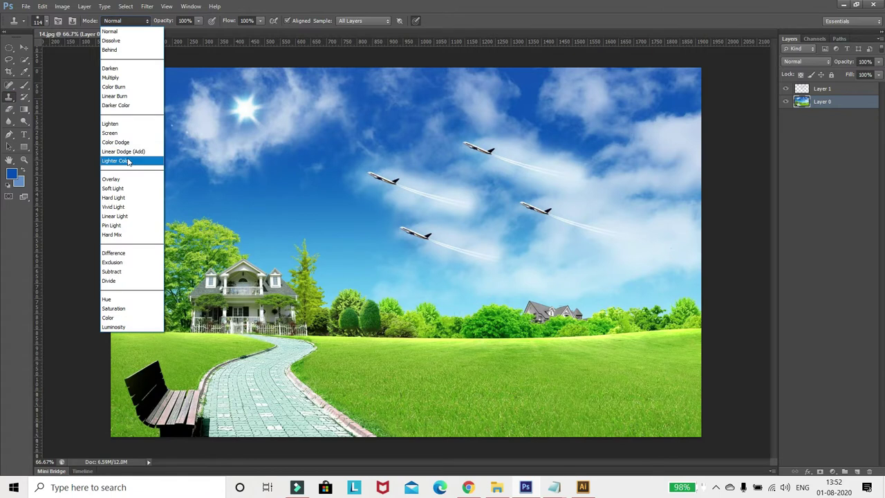
pyautogui.click(199, 21)
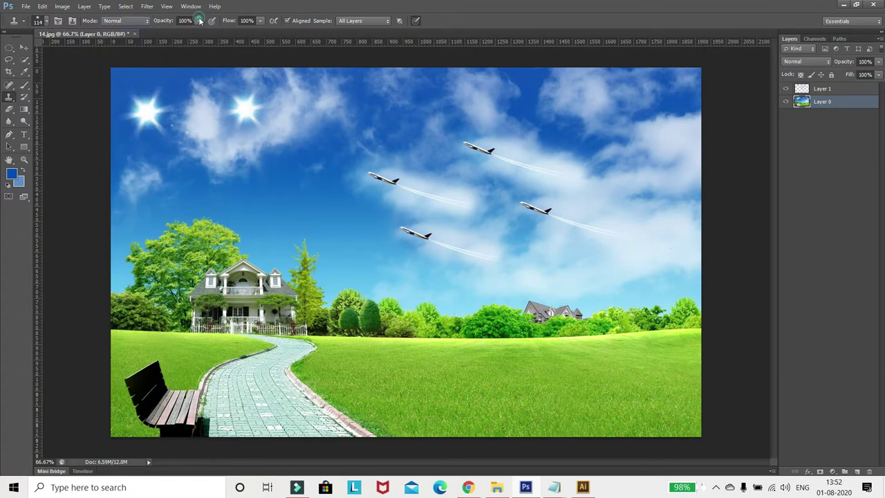
pyautogui.click(248, 21)
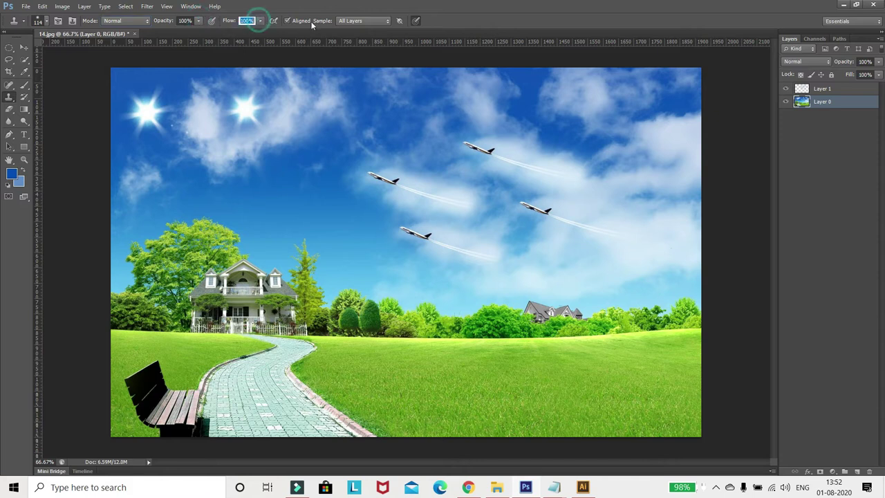
pyautogui.click(365, 22)
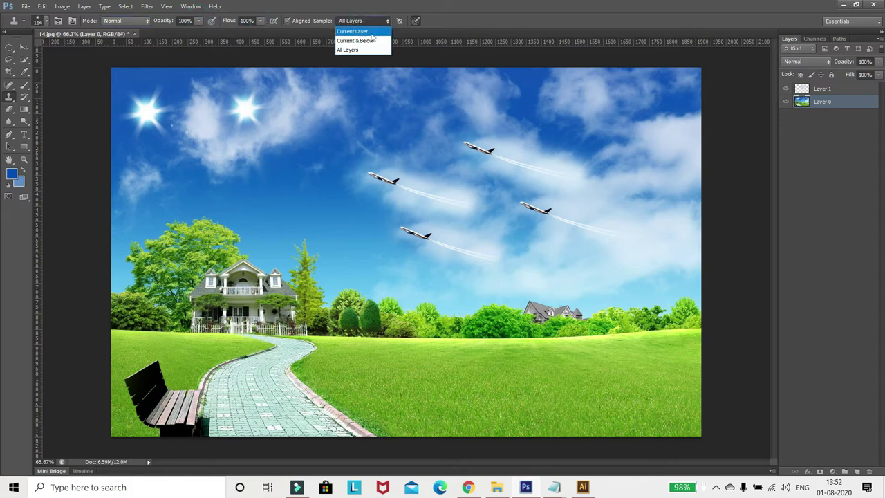
pyautogui.click(370, 32)
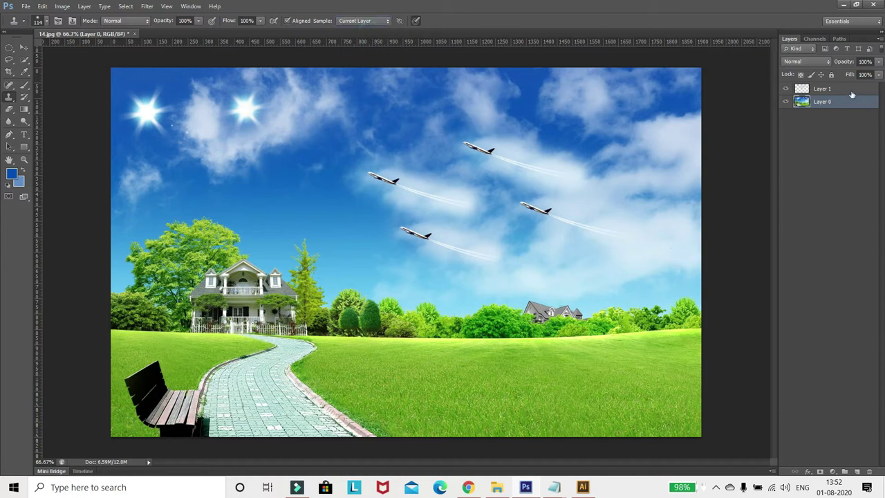
# Test-clone an airplane on Layer 1, undo it, and add a new empty Layer 2.
pyautogui.click(851, 91)
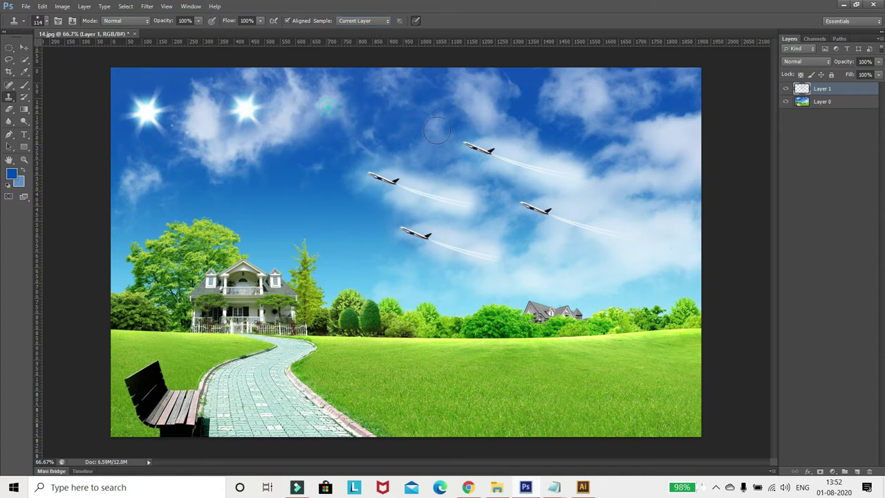
pyautogui.moveTo(412, 109); pyautogui.dragTo(435, 109)
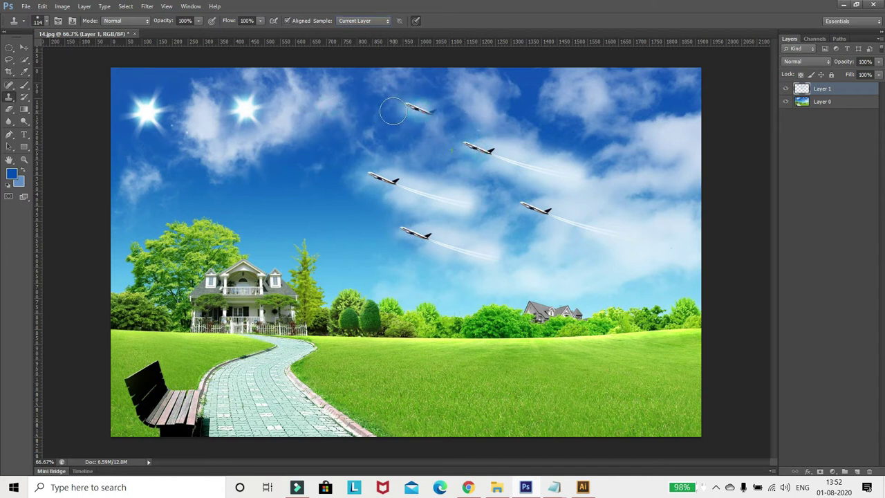
pyautogui.hotkey('ctrl', 'z')
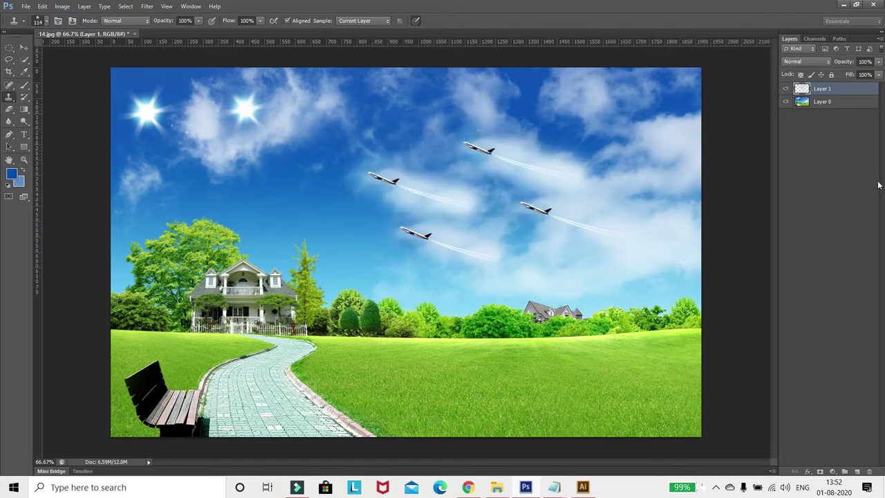
pyautogui.hotkey('ctrl', 'shift', 'alt', 'n')
pyautogui.keyDown('alt'); pyautogui.click(629, 118); pyautogui.keyUp('alt')
pyautogui.click(650, 154)
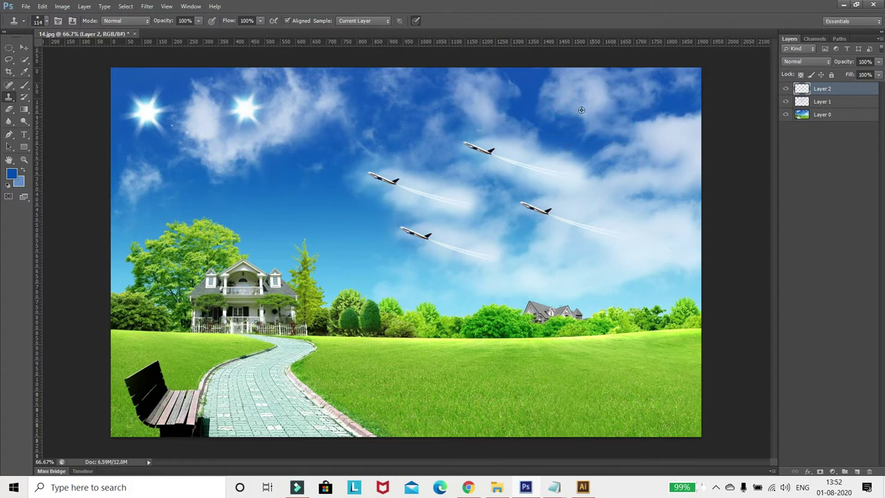
# Switch sampling to All Layers and clone an airplane into the upper-right sky.
pyautogui.click(384, 23)
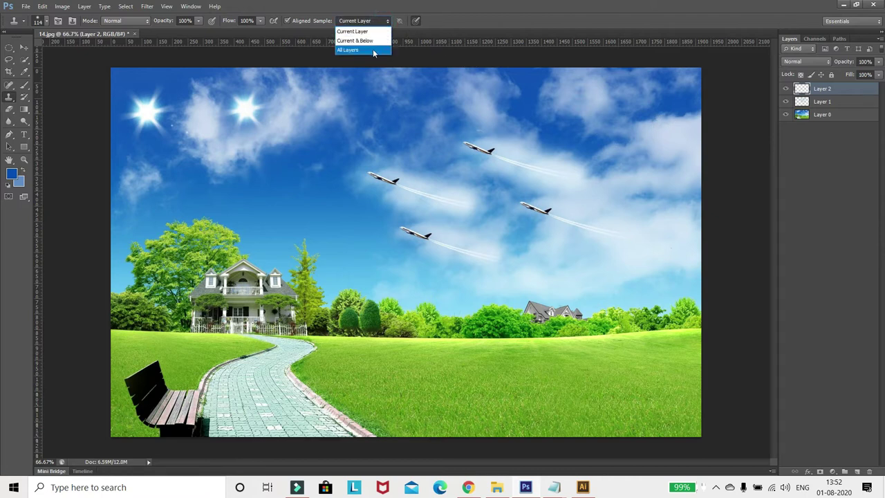
pyautogui.click(374, 51)
pyautogui.keyDown('alt'); pyautogui.click(535, 209); pyautogui.keyUp('alt')
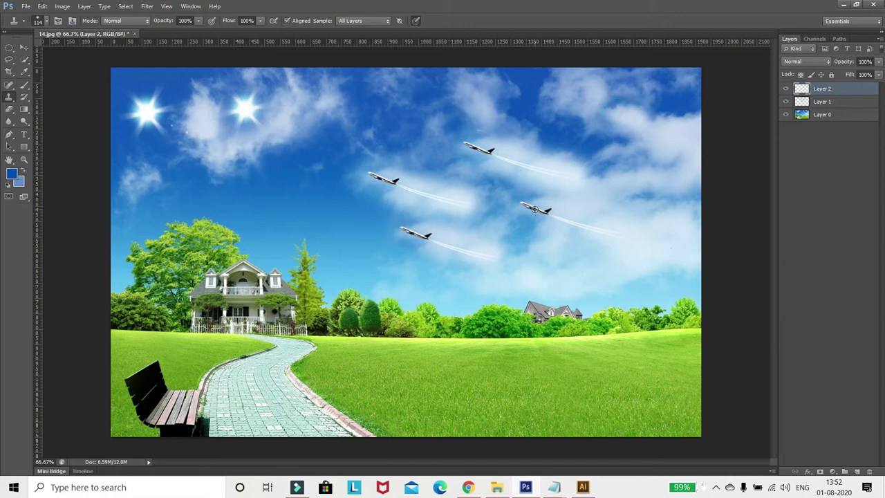
pyautogui.moveTo(638, 134); pyautogui.dragTo(691, 146)
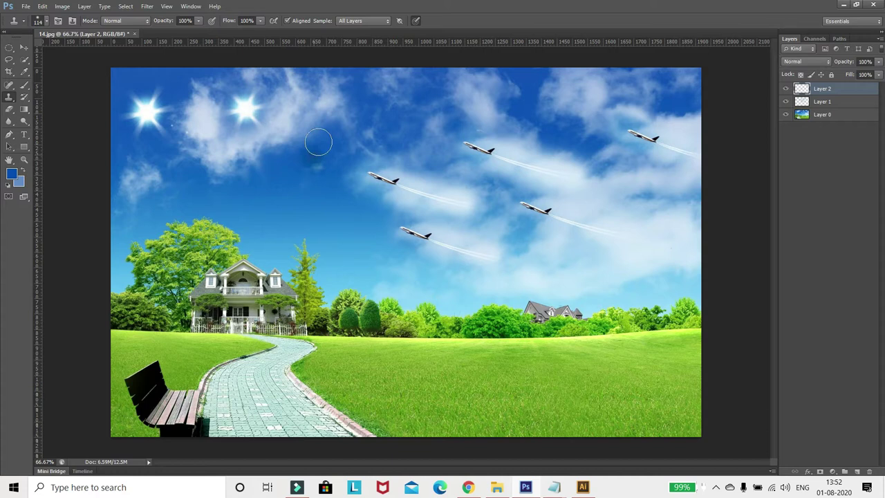
# Undo the upper-right airplane and step back through earlier edits.
pyautogui.click(381, 26)
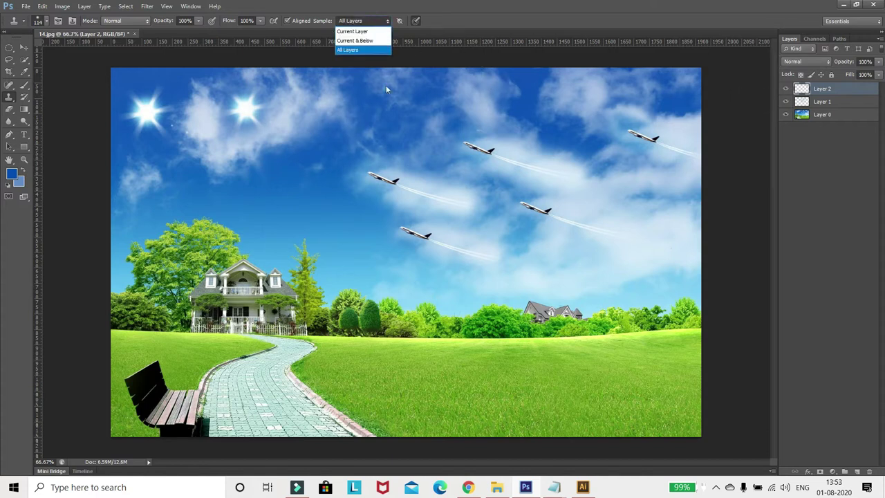
pyautogui.click(606, 123)
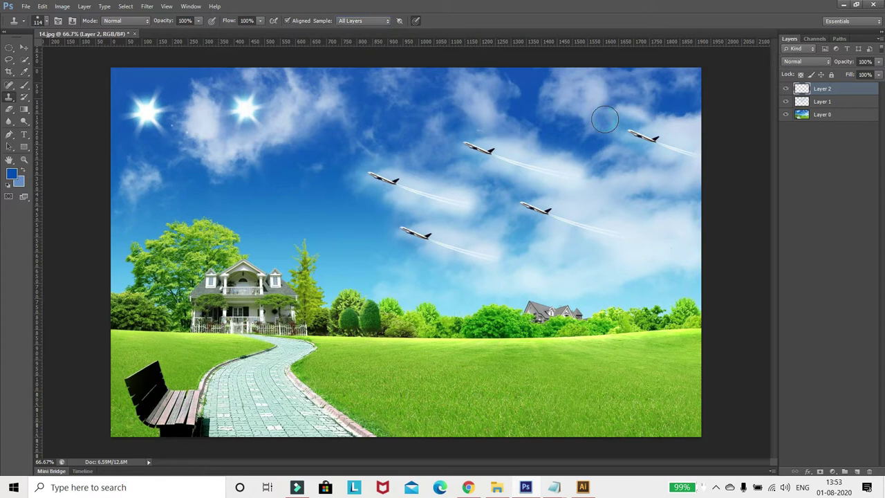
pyautogui.hotkey('ctrl', 'z')
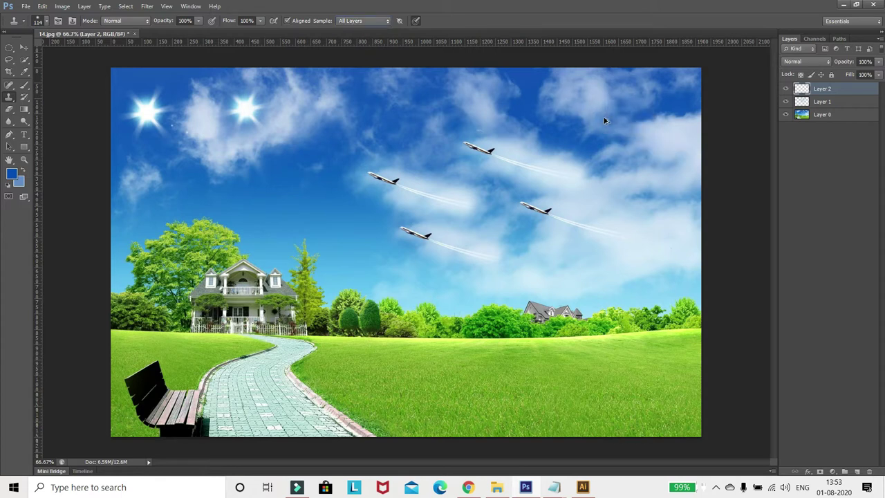
pyautogui.hotkey('ctrl', 'alt', 'z')
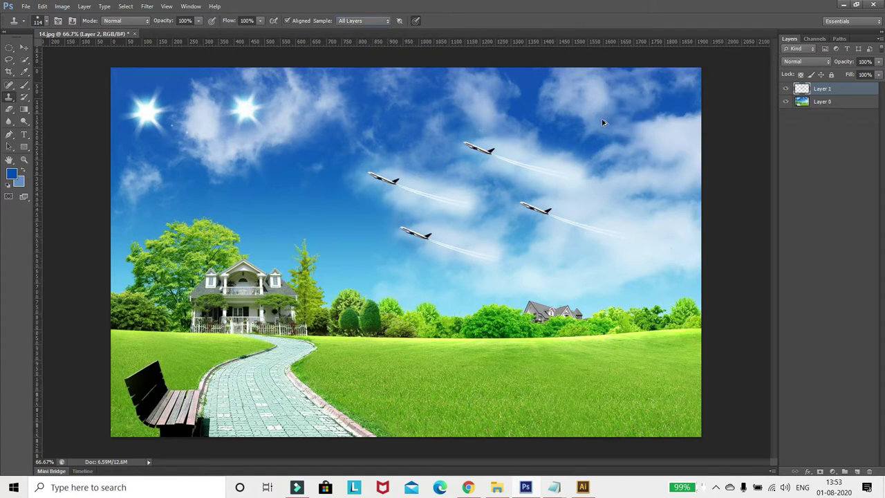
pyautogui.hotkey('ctrl', 'alt', 'z')
pyautogui.hotkey('ctrl', 'alt', 'z')
pyautogui.hotkey('ctrl', 'alt', 'z')
pyautogui.hotkey('ctrl', 'alt', 'z')
pyautogui.hotkey('ctrl', 'alt', 'z')
pyautogui.hotkey('ctrl', 'alt', 'z')
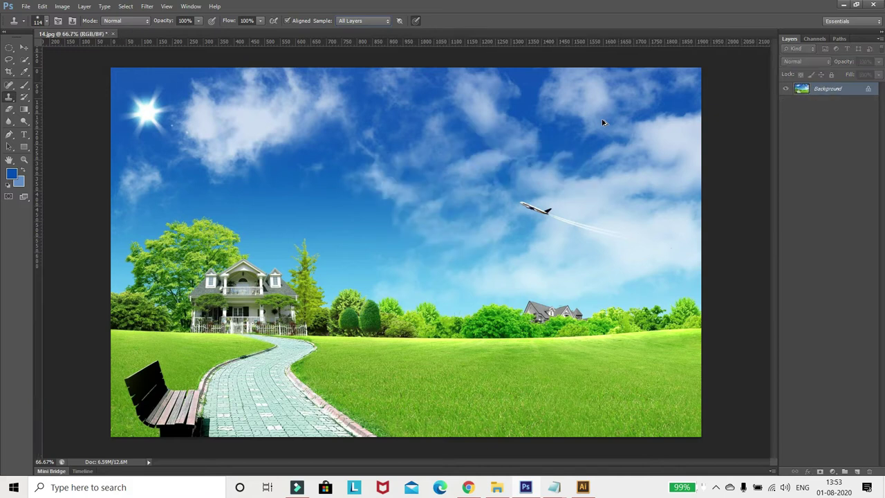
# With the Move tool active, show the Clone Source panel via Window > Clone Source.
pyautogui.press('v')
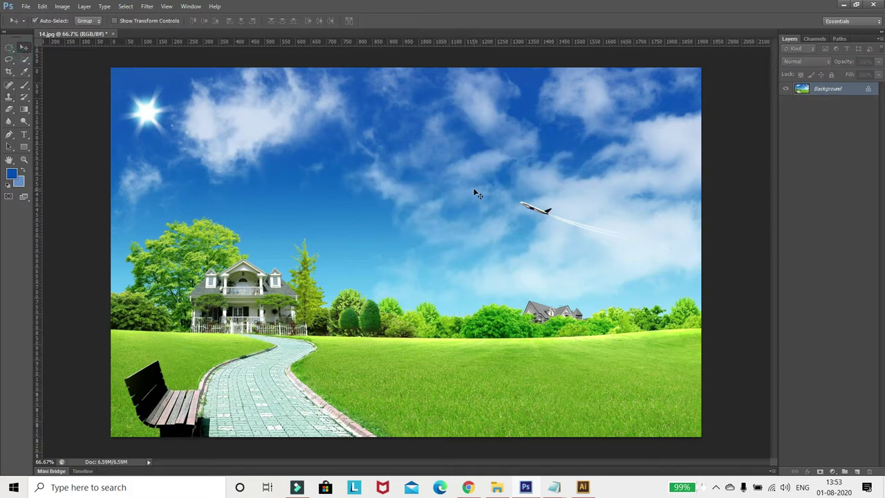
pyautogui.click(191, 7)
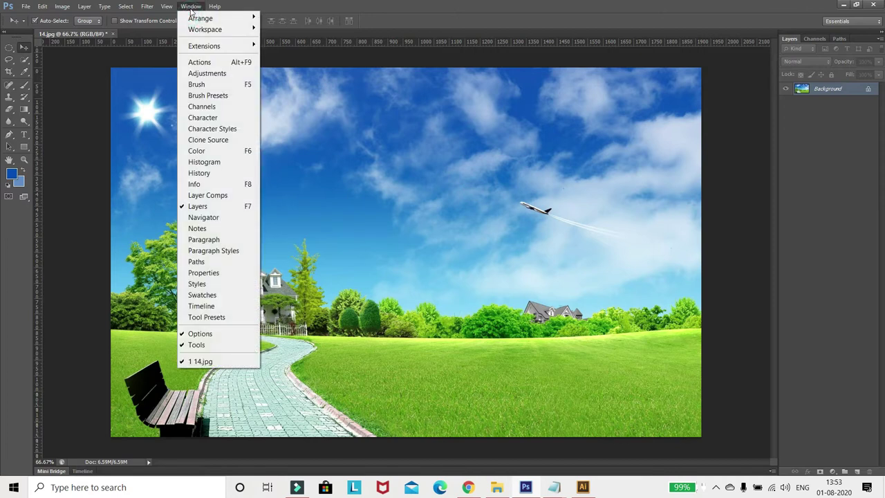
pyautogui.click(200, 141)
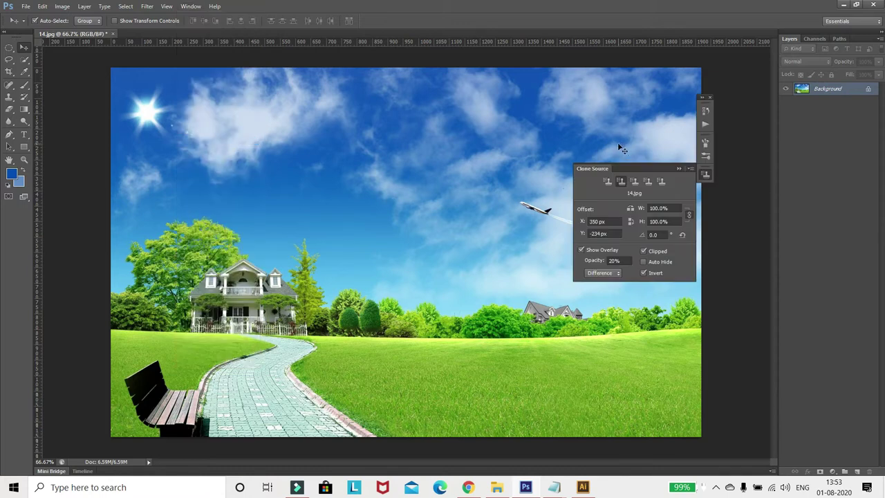
# Move the Clone Source panel off the sky, reset its offset, and convert Background to Layer 0.
pyautogui.moveTo(660, 168); pyautogui.dragTo(741, 58)
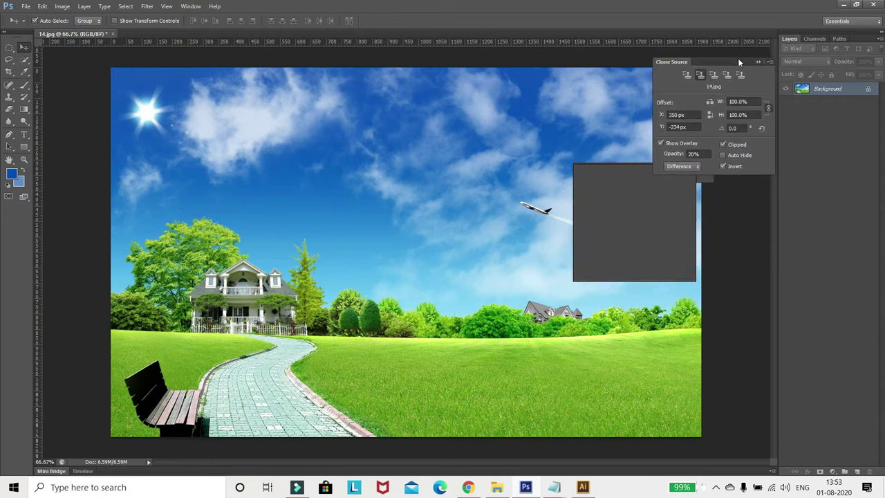
pyautogui.click(687, 76)
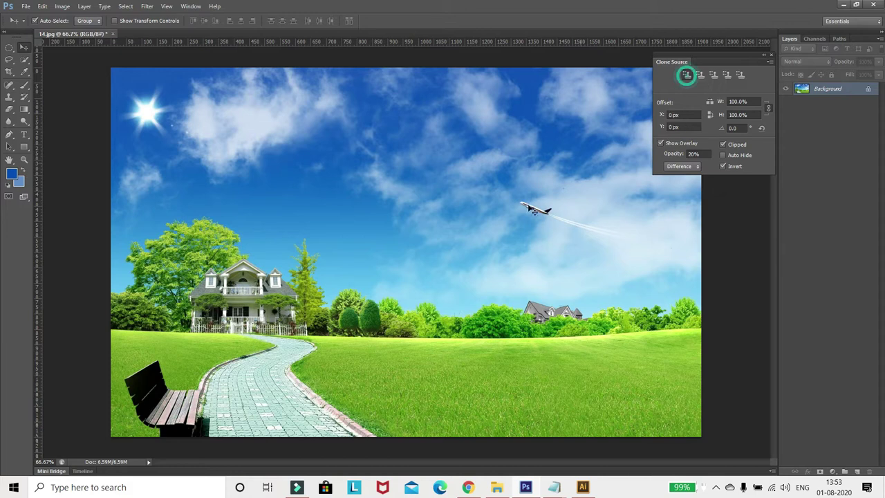
pyautogui.doubleClick(870, 89)
pyautogui.click(521, 171)
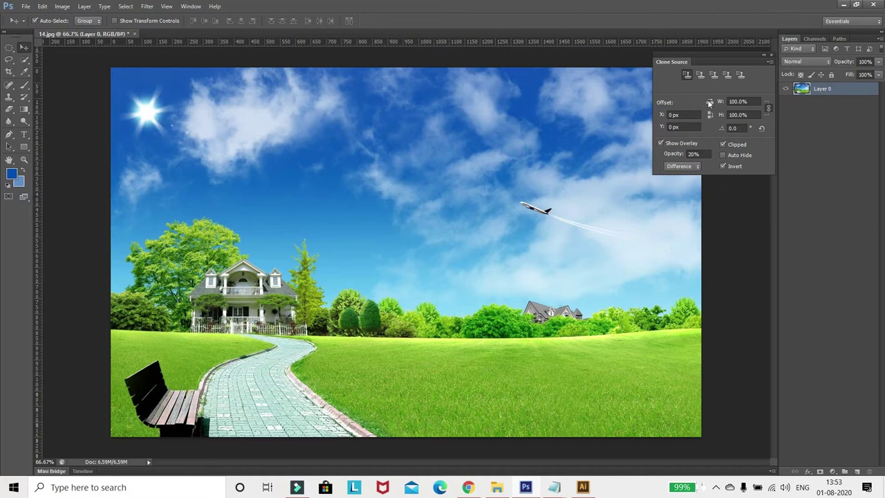
# Clone the airplane and its contrail into the sky above and left of the original.
pyautogui.press('s')
pyautogui.hotkey('alt', 's')
pyautogui.press('Escape')
pyautogui.keyDown('alt'); pyautogui.click(532, 206); pyautogui.keyUp('alt')
pyautogui.moveTo(489, 146)
pyautogui.mouseDown()
pyautogui.moveTo(556, 168)
pyautogui.moveTo(582, 155)
pyautogui.mouseUp()
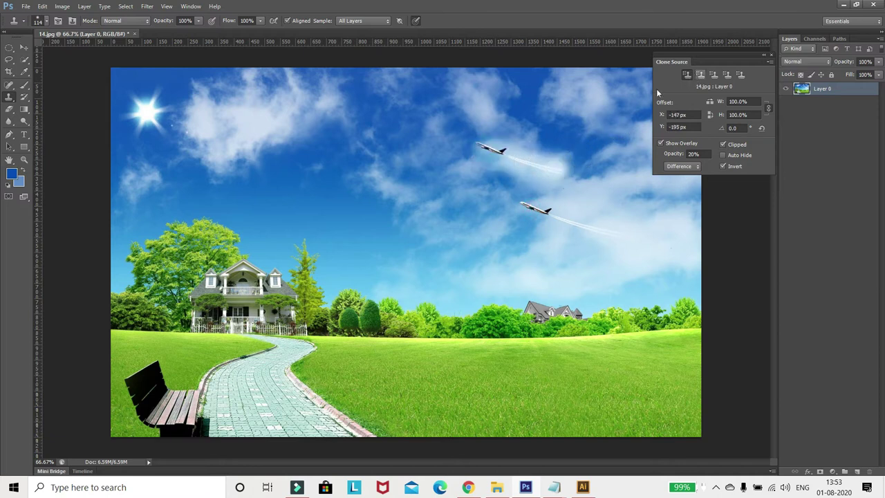
# Using the second clone source slot and a 250 brush, stamp a second sun onto the cloud.
pyautogui.click(700, 76)
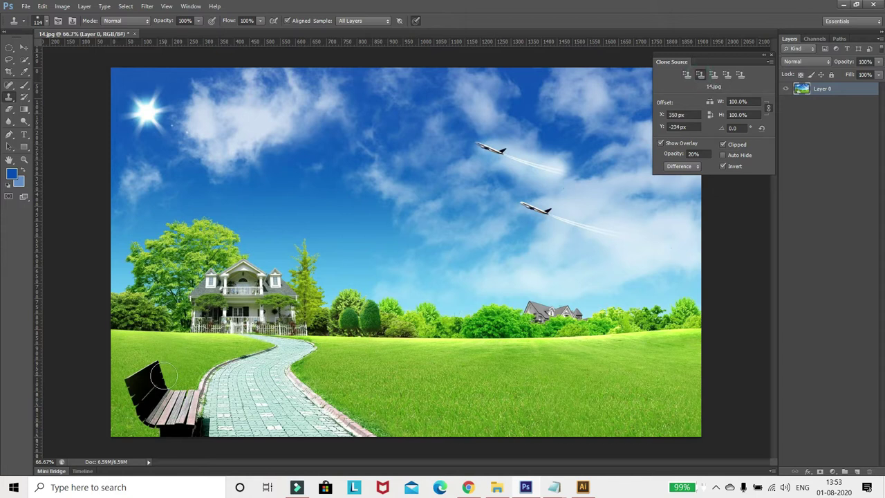
pyautogui.press('v')
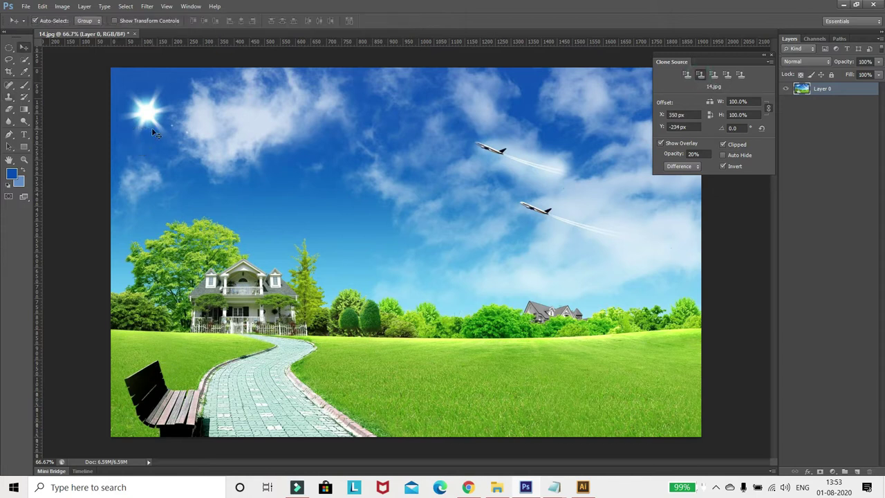
pyautogui.press('s')
pyautogui.press(']')
pyautogui.press(']')
pyautogui.press(']')
pyautogui.press(']')
pyautogui.press(']')
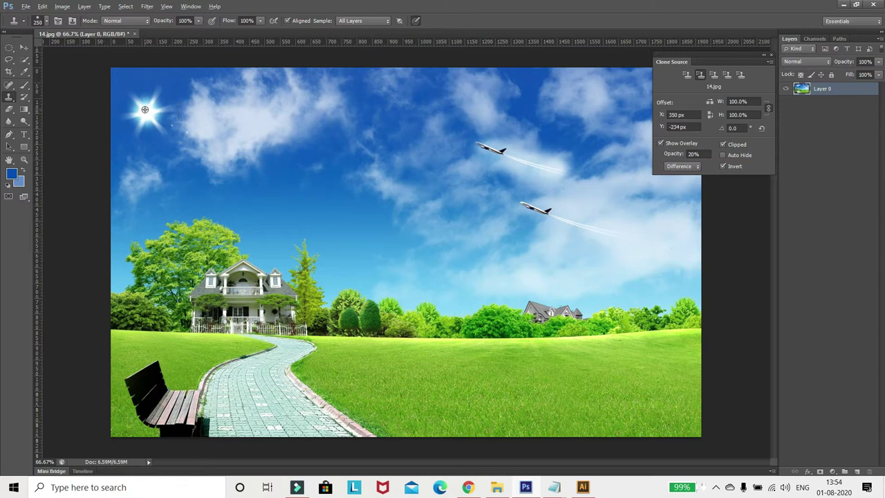
pyautogui.keyDown('alt'); pyautogui.click(145, 112); pyautogui.keyUp('alt')
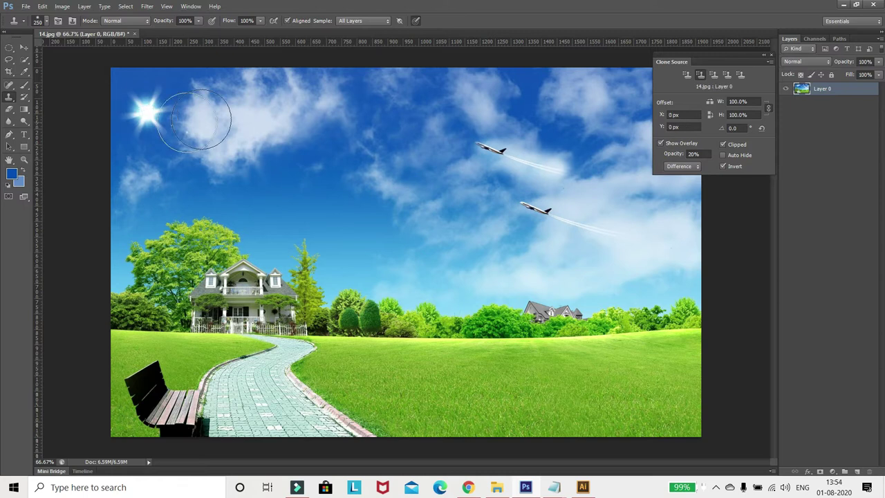
pyautogui.click(225, 113)
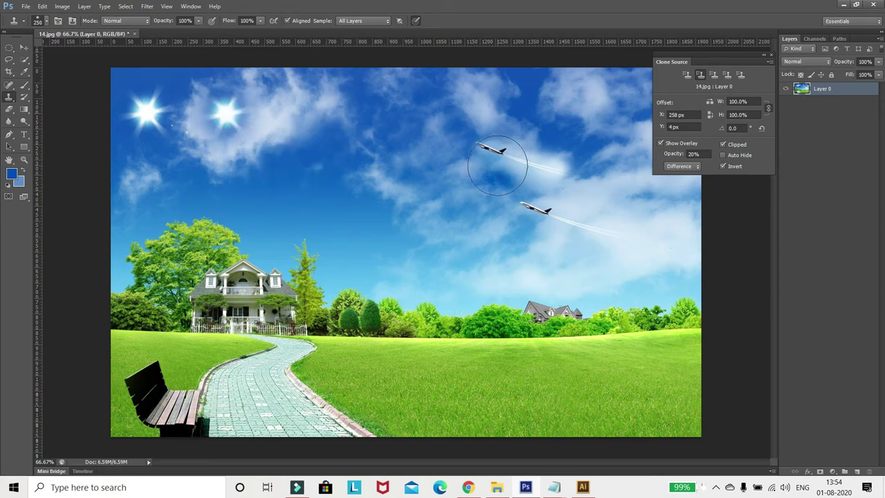
# Clone the lower airplane into the left sky, undoing a stray cloud patch.
pyautogui.keyDown('alt'); pyautogui.click(468, 260); pyautogui.keyUp('alt')
pyautogui.click(400, 181)
pyautogui.hotkey('ctrl', 'z')
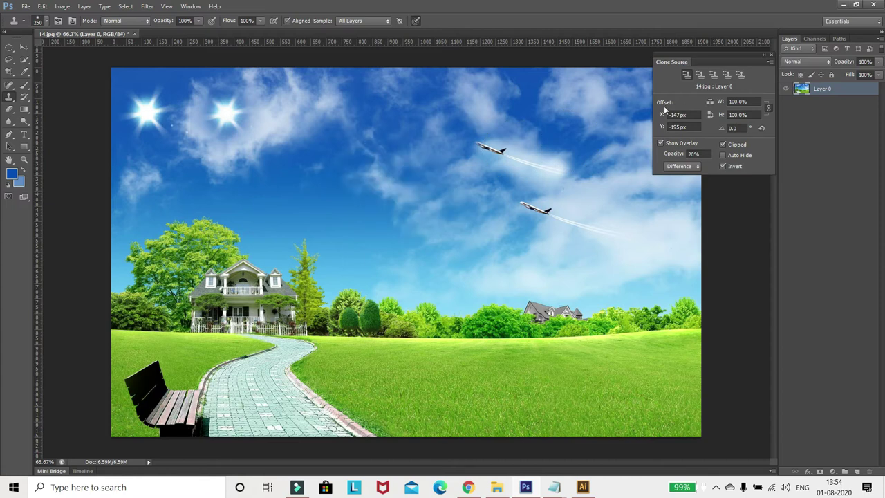
pyautogui.keyDown('alt'); pyautogui.click(541, 209); pyautogui.keyUp('alt')
pyautogui.click(386, 189)
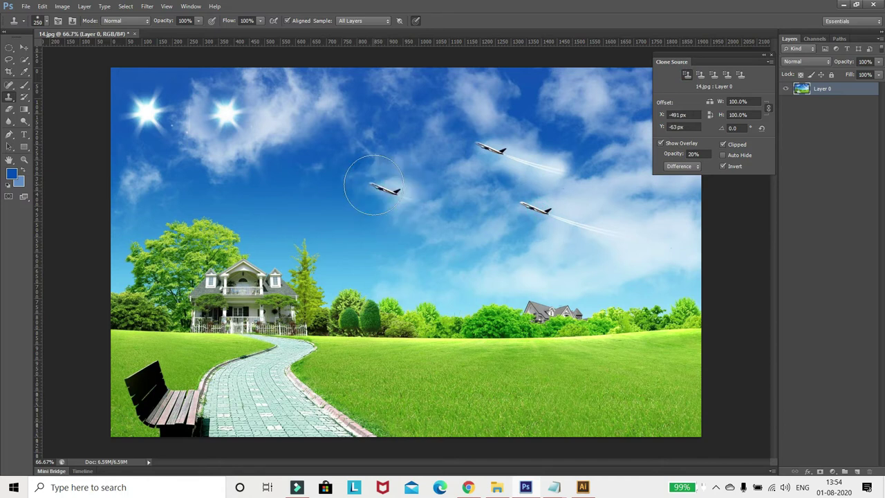
# Stamp a third sun and a faint star, then undo back toward the original image.
pyautogui.click(700, 74)
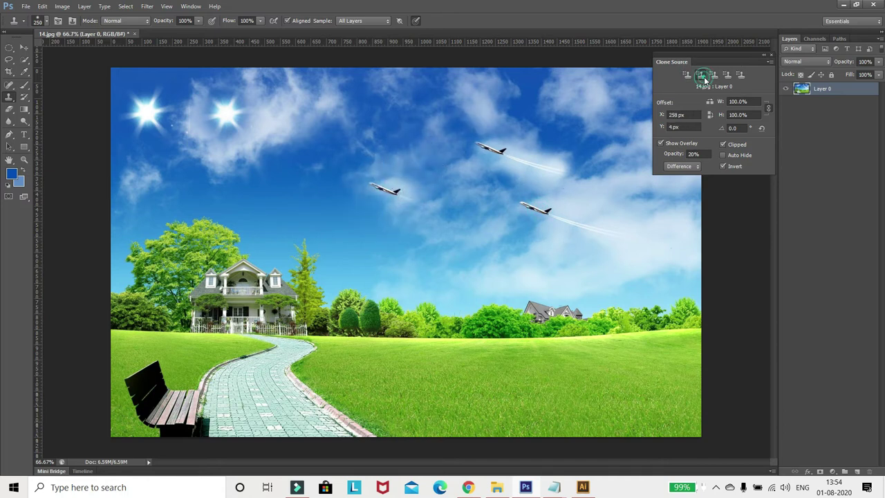
pyautogui.click(307, 112)
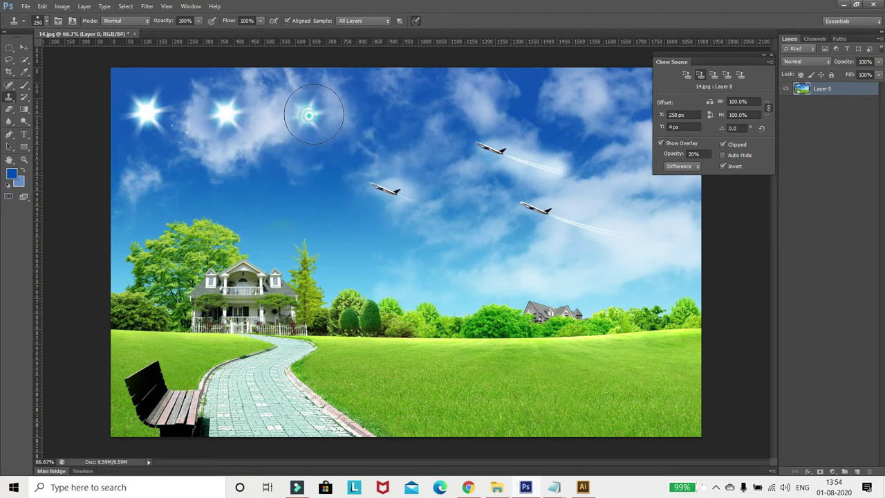
pyautogui.click(382, 116)
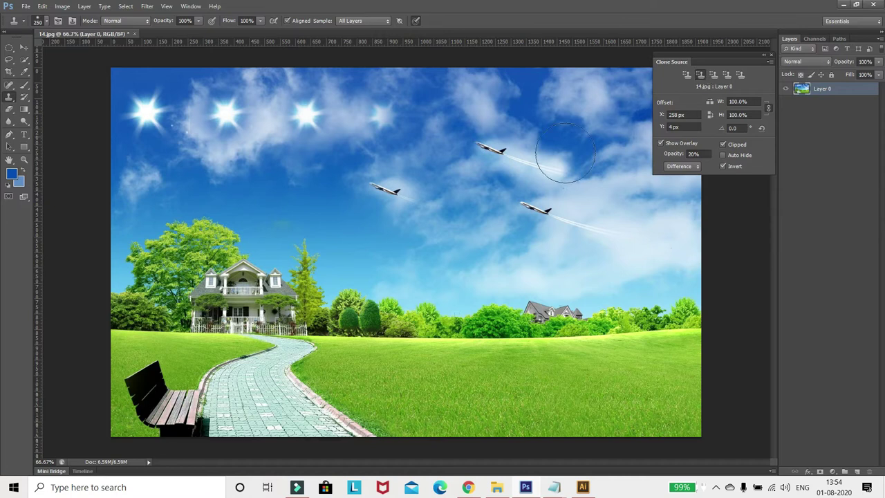
pyautogui.hotkey('ctrl', 'z')
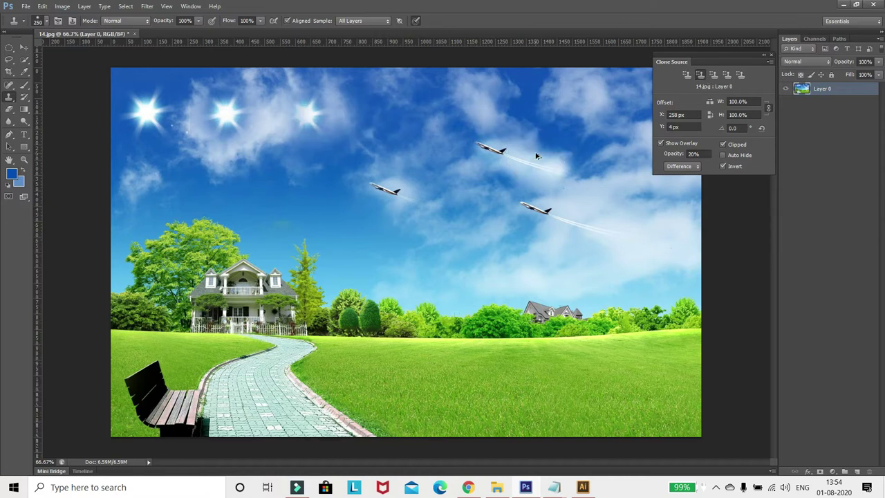
pyautogui.hotkey('ctrl', 'alt', 'z')
pyautogui.hotkey('ctrl', 'alt', 'z')
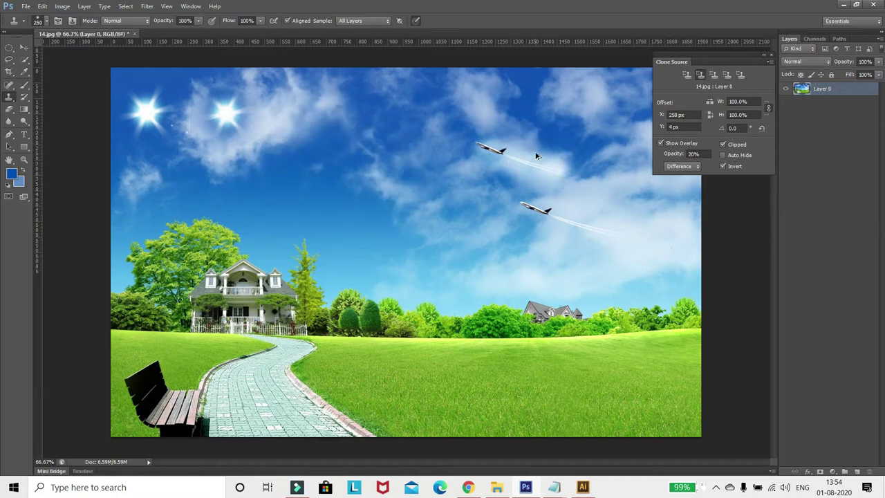
pyautogui.hotkey('ctrl', 'alt', 'z')
pyautogui.hotkey('ctrl', 'alt', 'z')
pyautogui.hotkey('ctrl', 'alt', 'z')
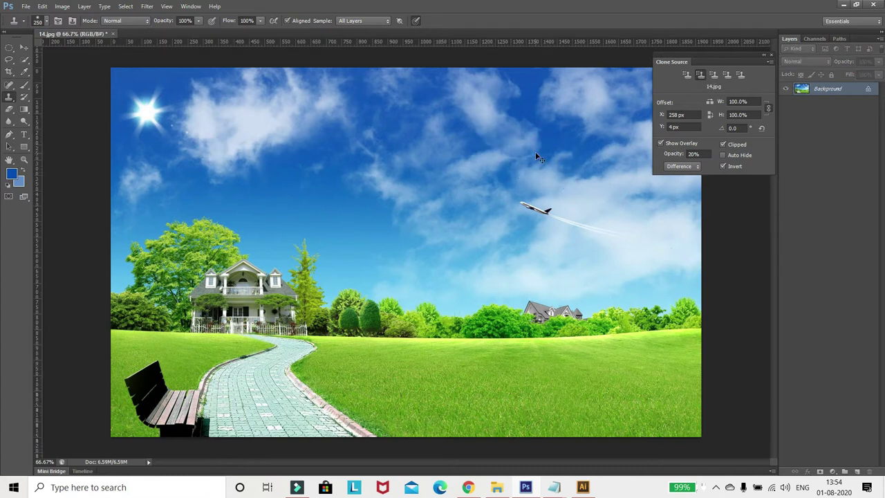
# Redo, step back to the original one-sun sky, and unlock the Background as Layer 0.
pyautogui.hotkey('ctrl', 'shift', 'z')
pyautogui.hotkey('ctrl', 'shift', 'z')
pyautogui.hotkey('ctrl', 'shift', 'z')
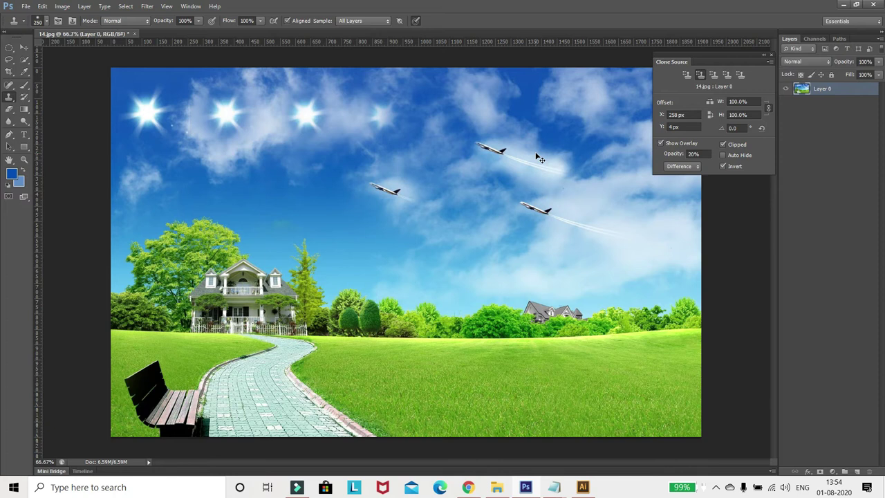
pyautogui.click(24, 47)
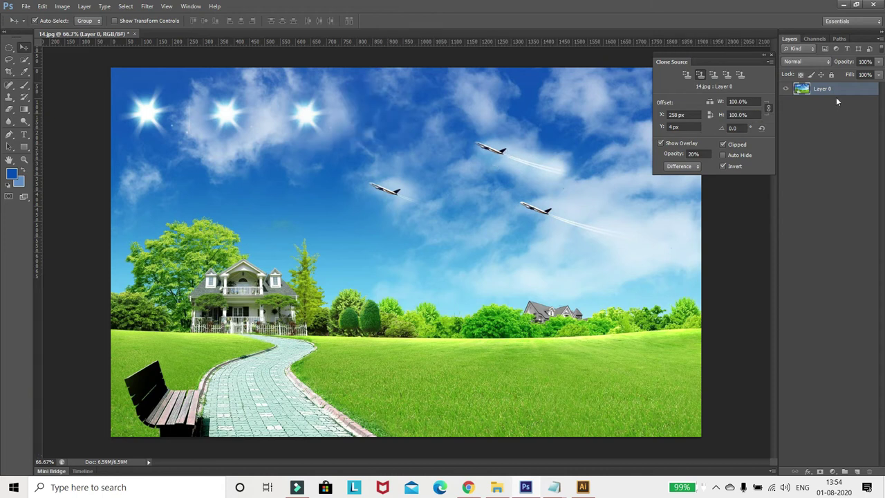
pyautogui.hotkey('ctrl', 'alt', 'z')
pyautogui.hotkey('ctrl', 'alt', 'z')
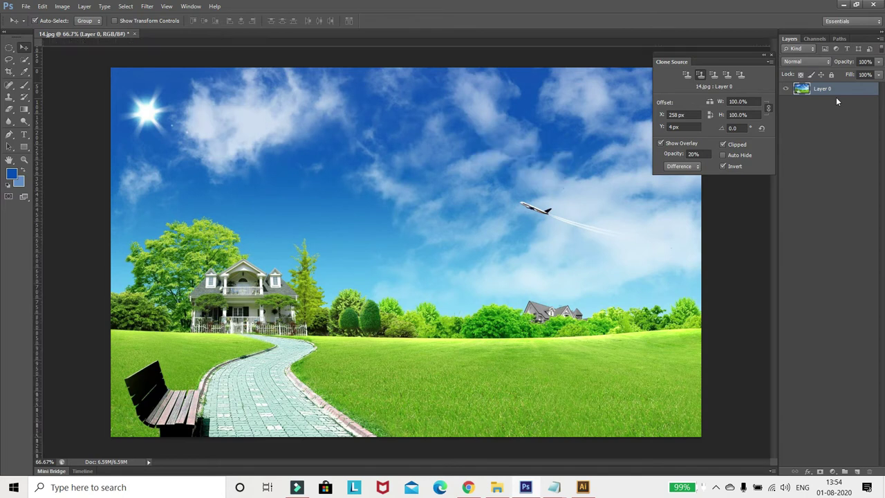
pyautogui.hotkey('ctrl', 'alt', 'z')
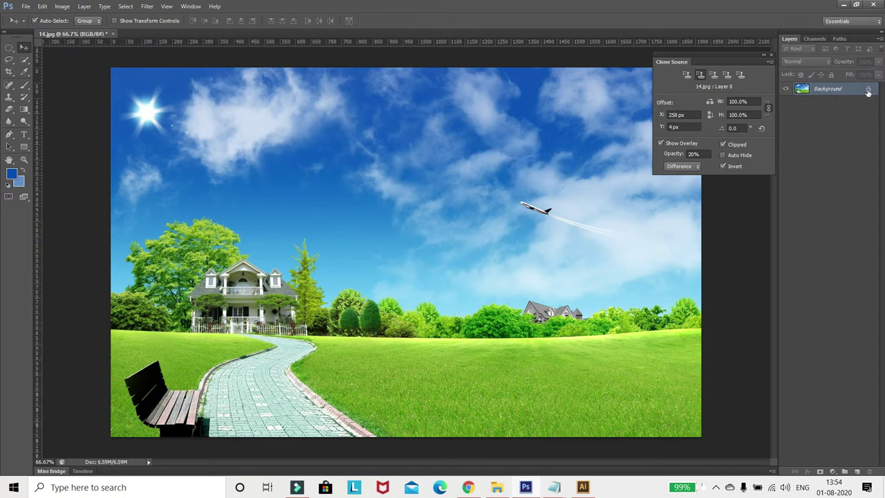
pyautogui.doubleClick(869, 89)
pyautogui.click(522, 154)
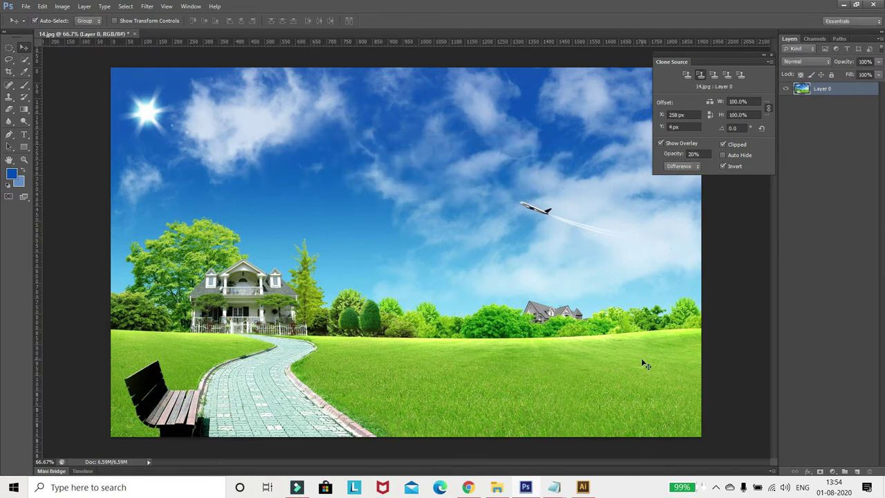
# Add a new Layer 1 and flip the clone source horizontally.
pyautogui.hotkey('ctrl', 'shift', 'n')
pyautogui.press('Return')
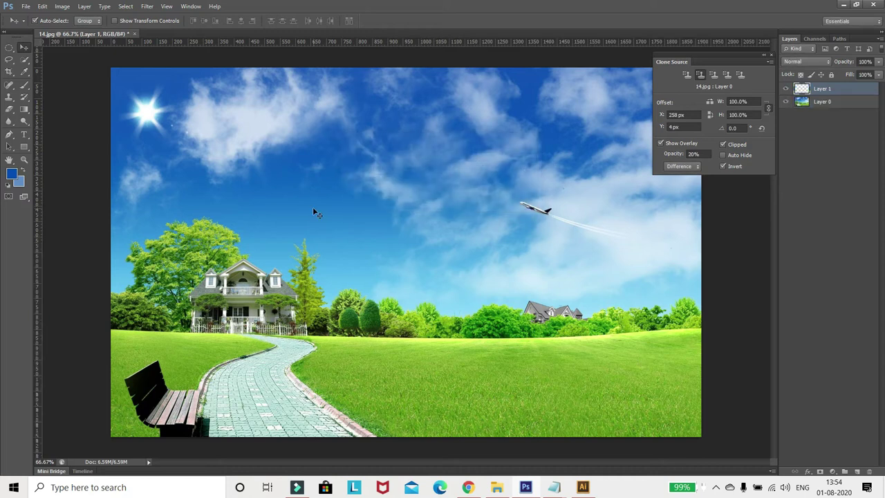
pyautogui.click(711, 103)
# Zoom in on the bench and path, reset default colours, and select Layer 0.
pyautogui.scroll(1, 155, 429)
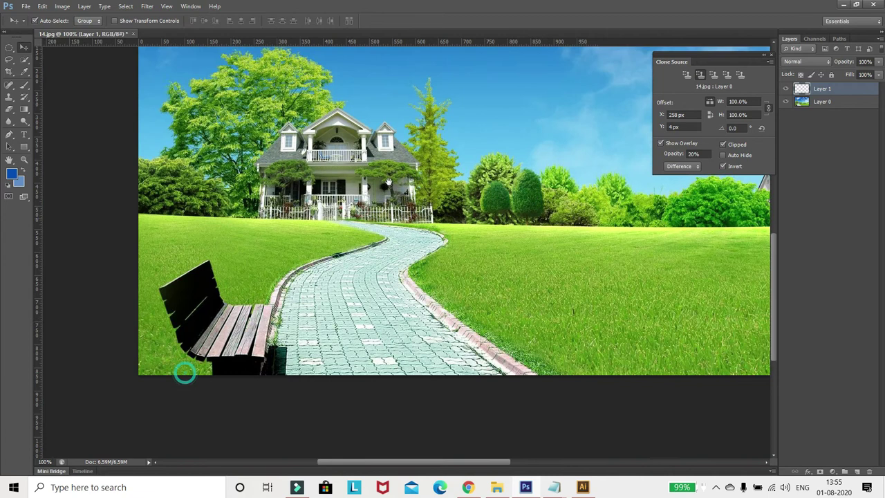
pyautogui.moveTo(184, 369); pyautogui.dragTo(311, 306)
pyautogui.moveTo(251, 321); pyautogui.dragTo(237, 343)
pyautogui.press('d')
pyautogui.click(211, 309)
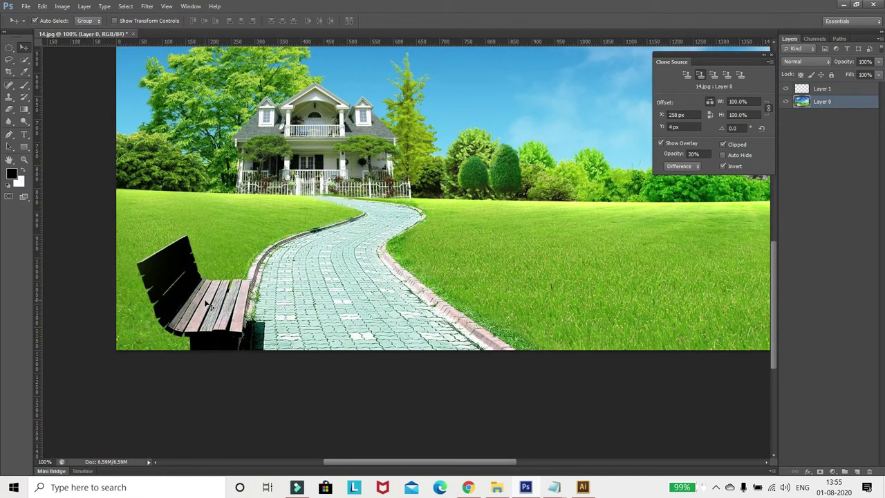
# With a 125 px Clone Stamp, sample the bench, paint a test copy on the grass, then undo it.
pyautogui.press('s')
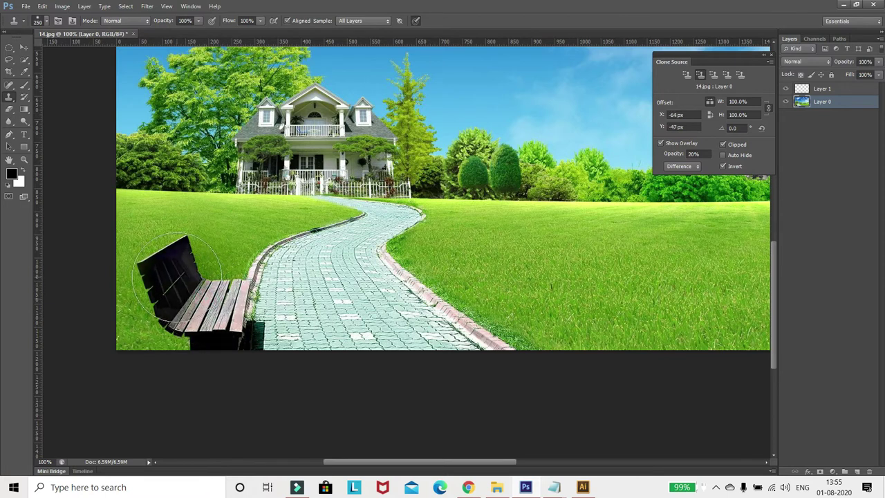
pyautogui.press('v')
pyautogui.press('s')
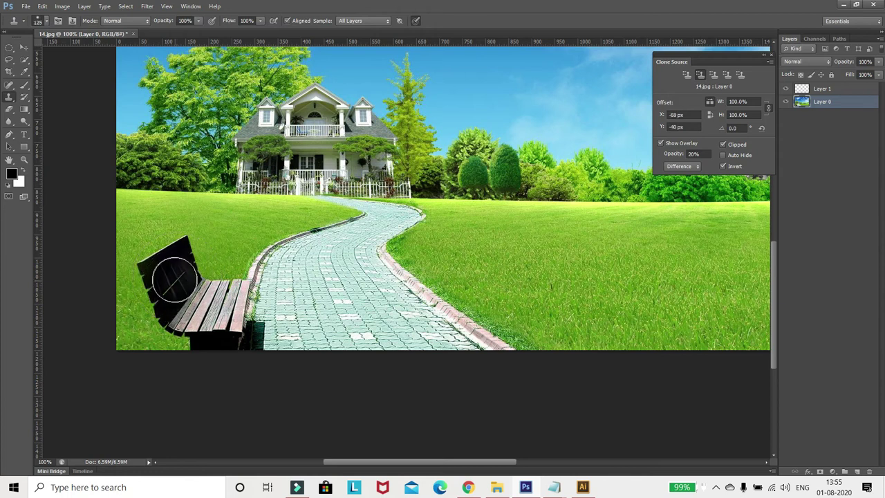
pyautogui.press('[')
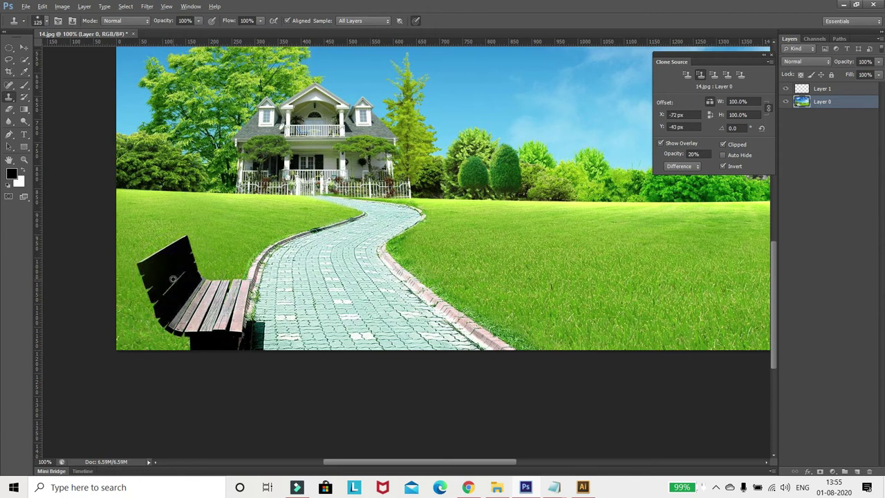
pyautogui.keyDown('alt'); pyautogui.click(212, 337); pyautogui.keyUp('alt')
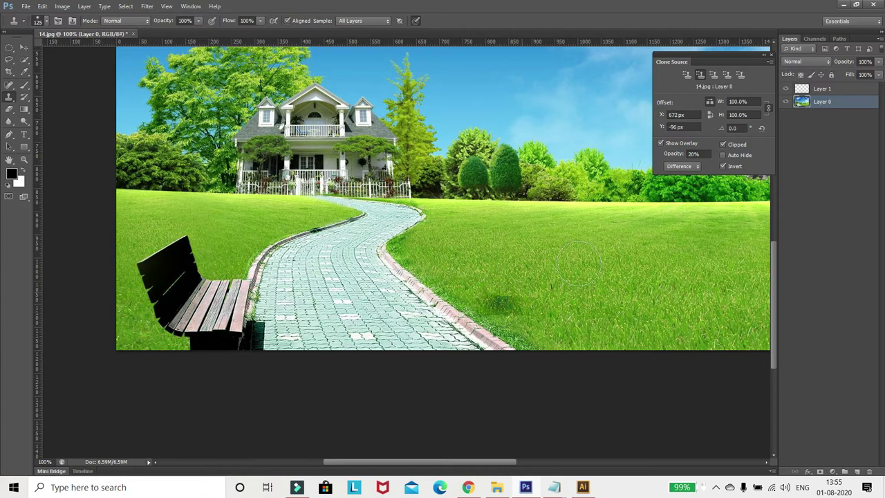
pyautogui.click(721, 103)
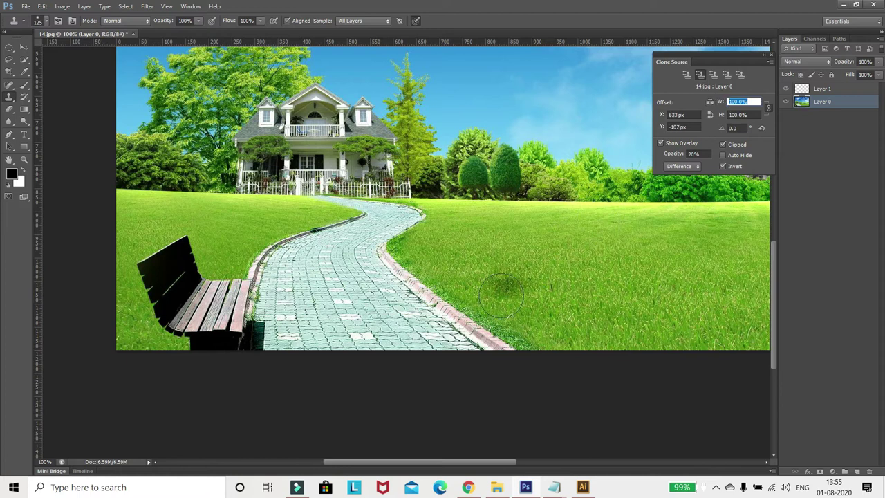
pyautogui.moveTo(502, 310)
pyautogui.mouseDown()
pyautogui.moveTo(487, 278)
pyautogui.moveTo(553, 300)
pyautogui.moveTo(518, 244)
pyautogui.moveTo(479, 228)
pyautogui.moveTo(455, 261)
pyautogui.moveTo(547, 311)
pyautogui.mouseUp()
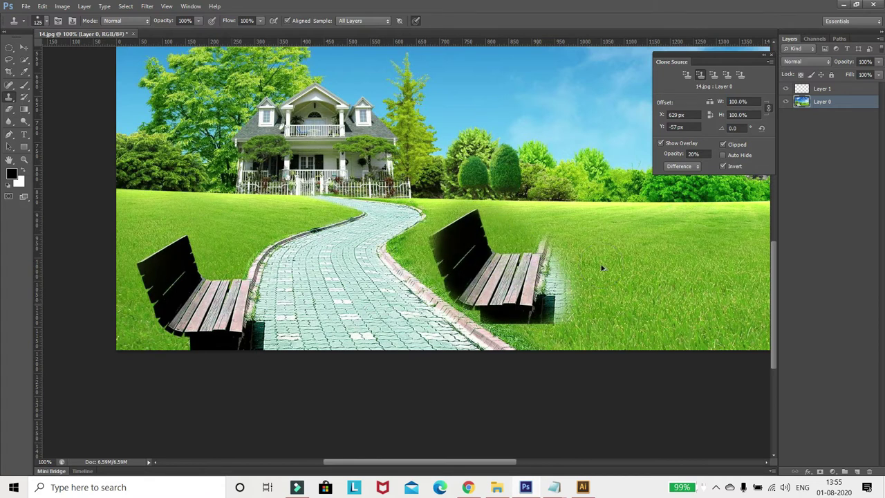
pyautogui.hotkey('ctrl', 'z')
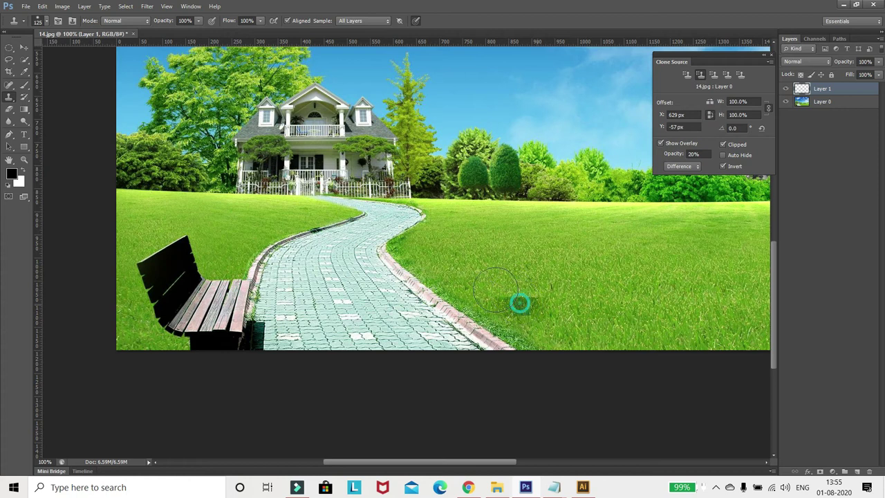
# Paint two trial bench copies right of the path and undo each one.
pyautogui.moveTo(520, 302); pyautogui.dragTo(503, 306)
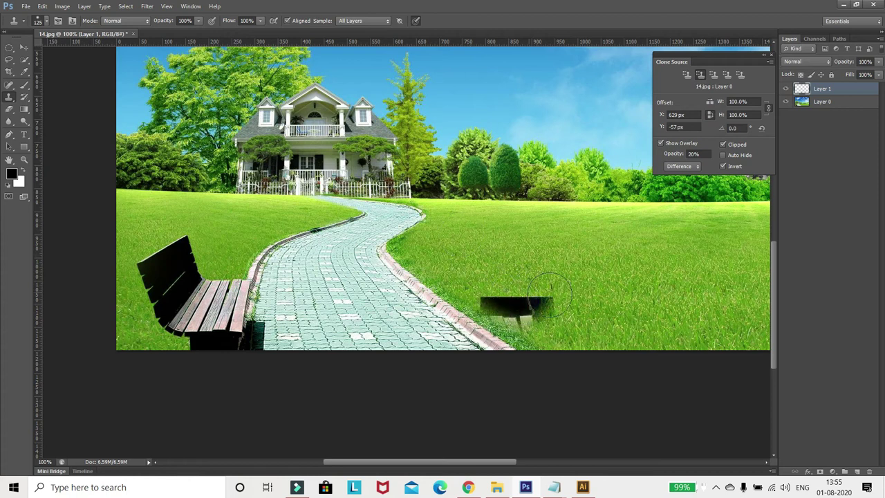
pyautogui.hotkey('ctrl', 'z')
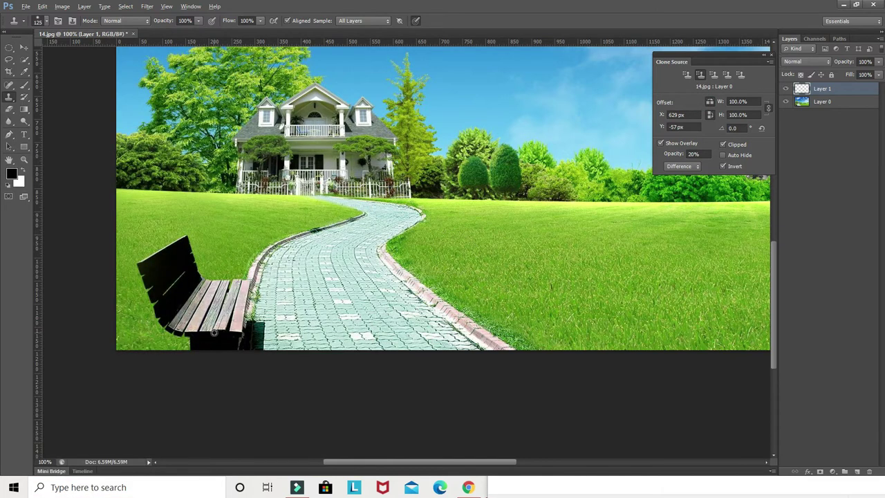
pyautogui.moveTo(481, 301)
pyautogui.mouseDown()
pyautogui.moveTo(488, 285)
pyautogui.moveTo(540, 314)
pyautogui.mouseUp()
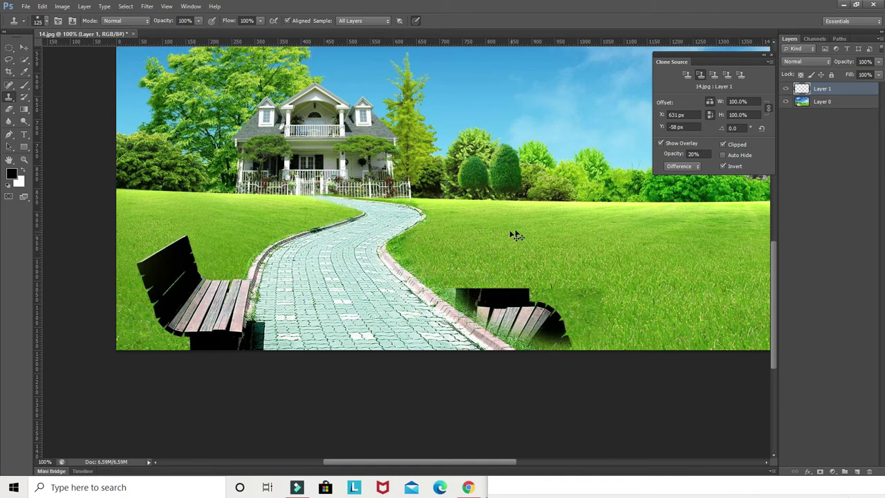
pyautogui.hotkey('ctrl', 'z')
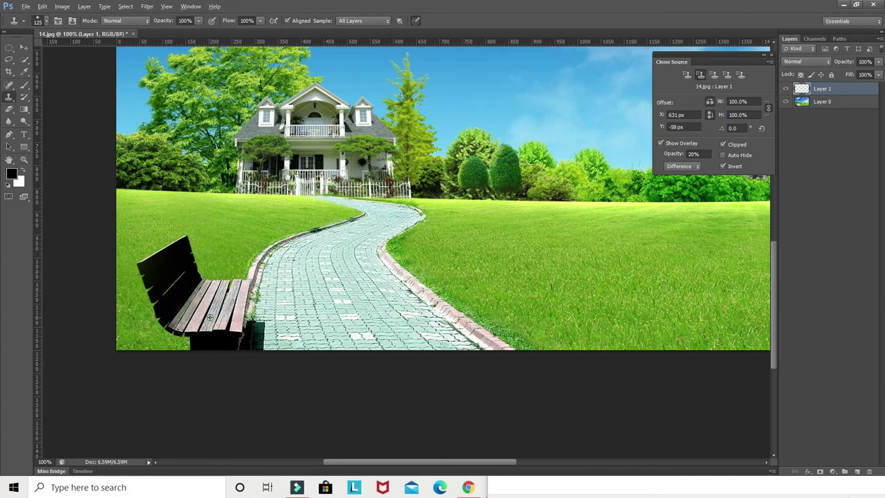
# Stamp a partial bench copy onto the grass, then undo the botched result.
pyautogui.keyDown('alt'); pyautogui.click(210, 331); pyautogui.keyUp('alt')
pyautogui.moveTo(557, 263)
pyautogui.mouseDown()
pyautogui.moveTo(481, 225)
pyautogui.moveTo(464, 247)
pyautogui.moveTo(623, 318)
pyautogui.moveTo(629, 303)
pyautogui.mouseUp()
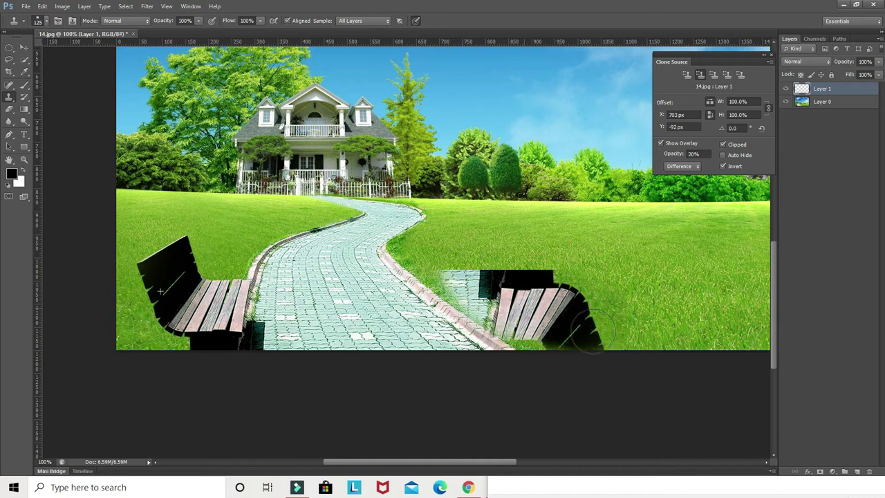
pyautogui.click(552, 278)
pyautogui.hotkey('ctrl', 'alt', 'z')
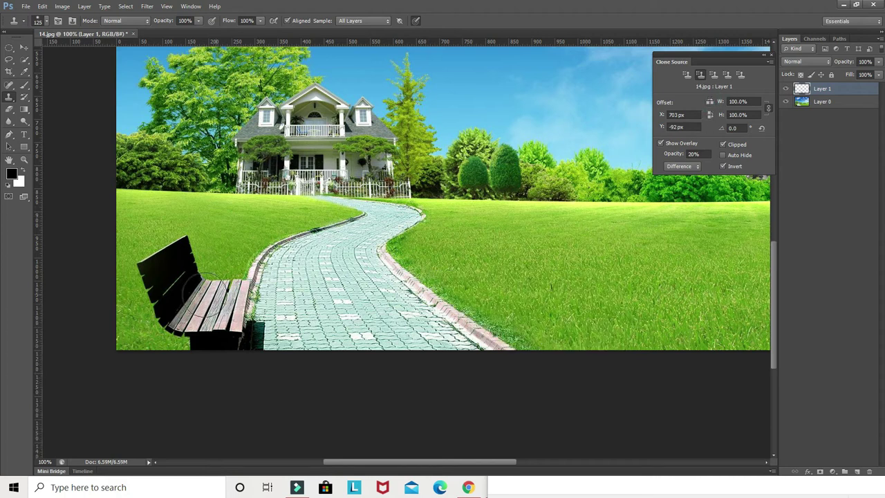
# Resample the bench and paint a fresh copy on the grass right of the path.
pyautogui.keyDown('alt'); pyautogui.click(177, 267); pyautogui.keyUp('alt')
pyautogui.moveTo(436, 242)
pyautogui.mouseDown()
pyautogui.moveTo(545, 285)
pyautogui.moveTo(514, 313)
pyautogui.mouseUp()
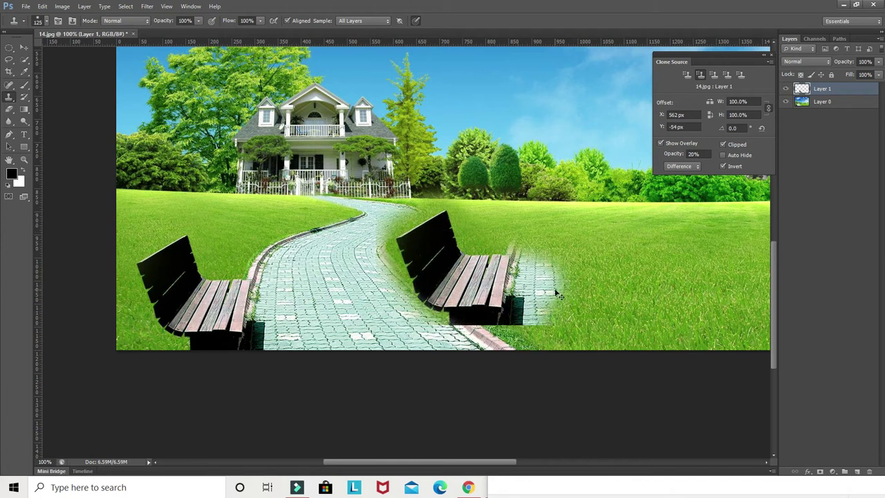
pyautogui.hotkey('ctrl', '+')
# Zoom in on the new bench and erase the stray paving to its right.
pyautogui.scroll(-2, 474, 207)
pyautogui.hscroll(3, 473, 207)
pyautogui.press('e')
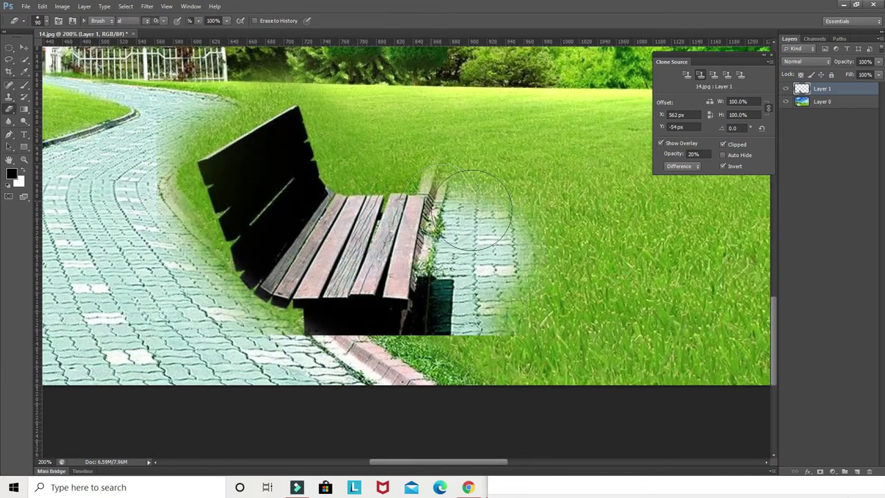
pyautogui.click(786, 89)
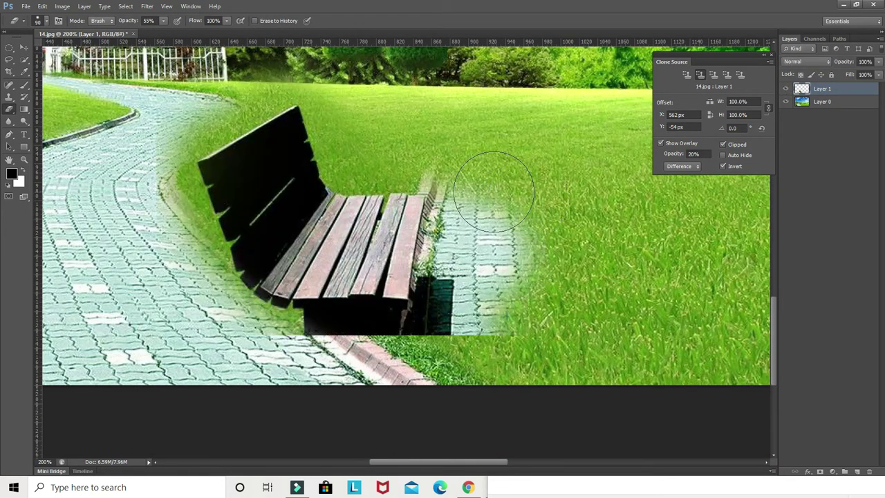
pyautogui.moveTo(493, 192); pyautogui.dragTo(494, 308)
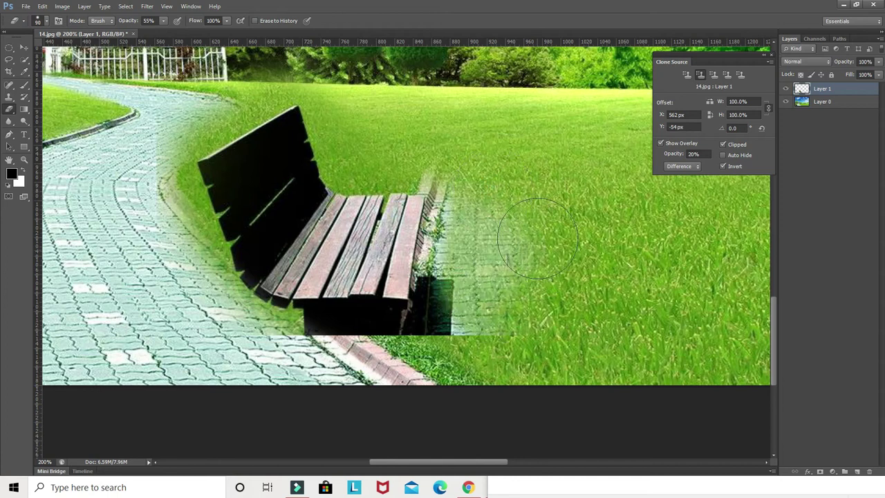
# Lower eraser opacity to 81% and clear the remaining paving along the bench's edges.
pyautogui.click(163, 21)
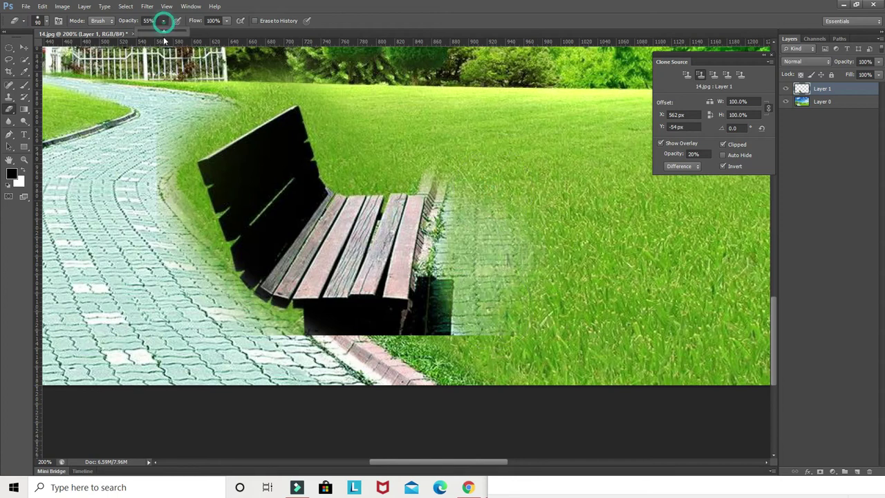
pyautogui.moveTo(182, 33); pyautogui.dragTo(177, 34)
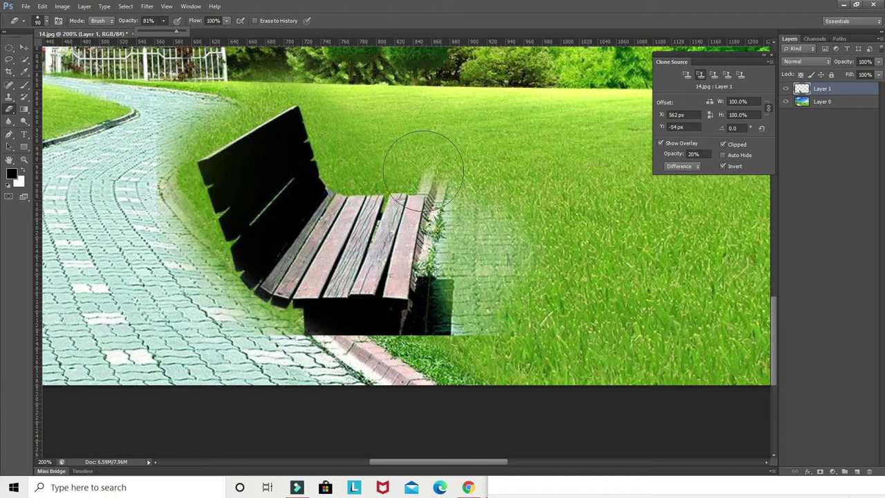
pyautogui.moveTo(435, 158)
pyautogui.mouseDown()
pyautogui.moveTo(456, 329)
pyautogui.moveTo(463, 277)
pyautogui.mouseUp()
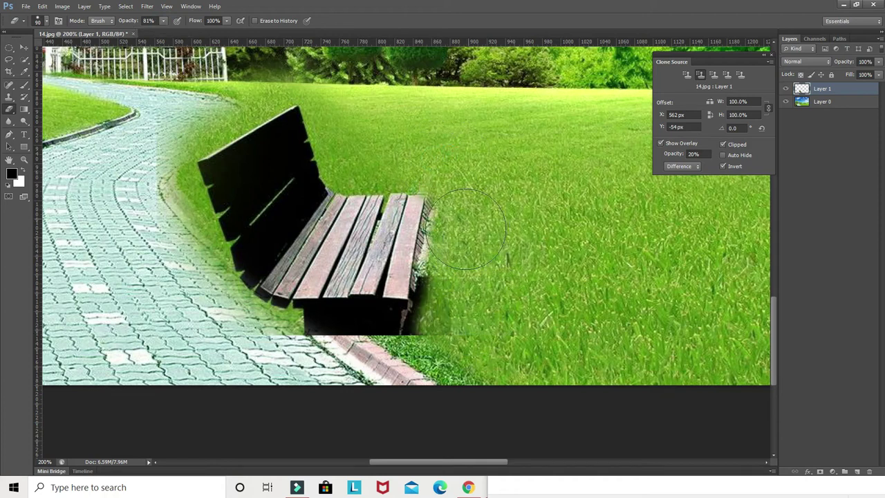
pyautogui.moveTo(238, 343)
pyautogui.mouseDown()
pyautogui.moveTo(160, 150)
pyautogui.moveTo(192, 111)
pyautogui.moveTo(235, 340)
pyautogui.moveTo(477, 273)
pyautogui.mouseUp()
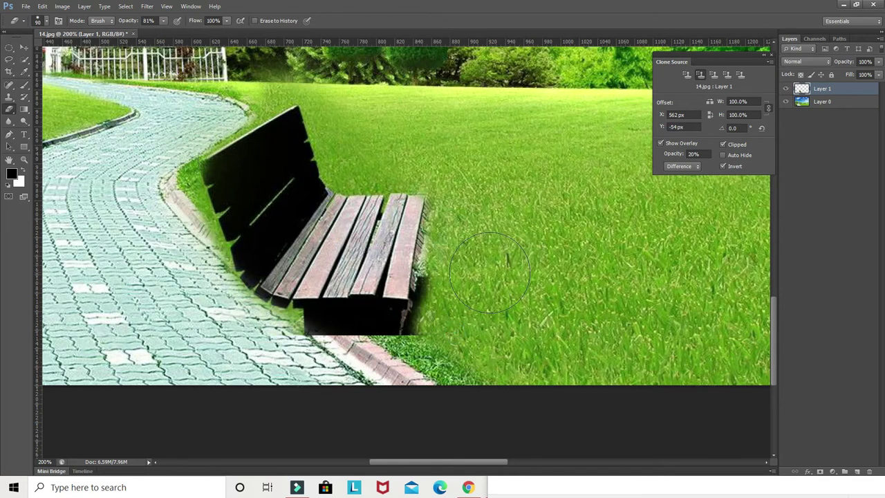
pyautogui.hotkey('ctrl', '-')
pyautogui.hotkey('ctrl', '-')
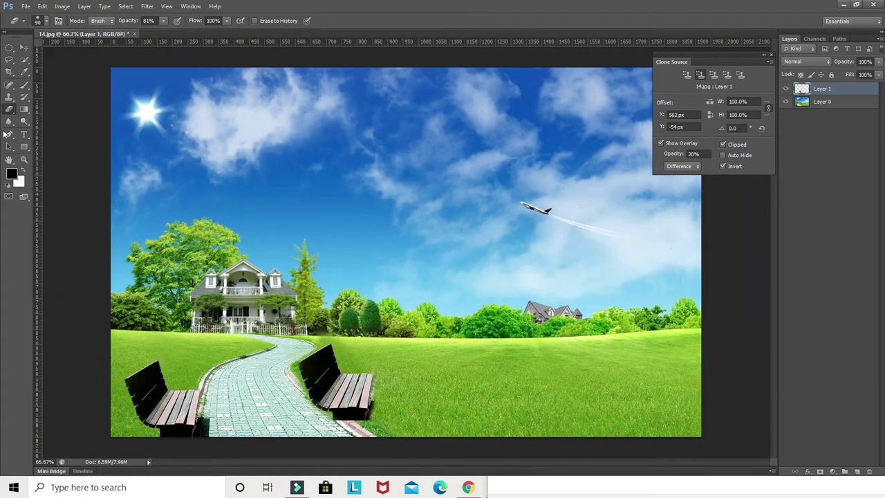
# Move the second bench beside the house, left of the path, and scale it to about 56%.
pyautogui.click(23, 47)
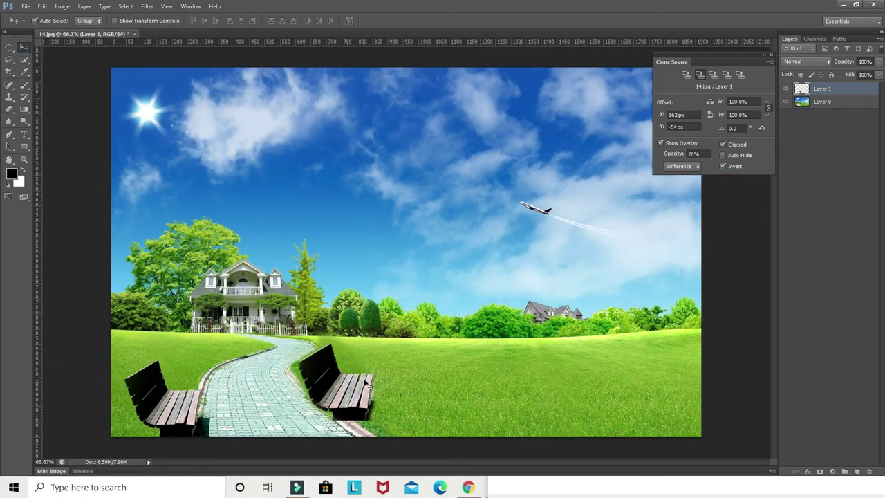
pyautogui.moveTo(369, 385); pyautogui.dragTo(399, 379)
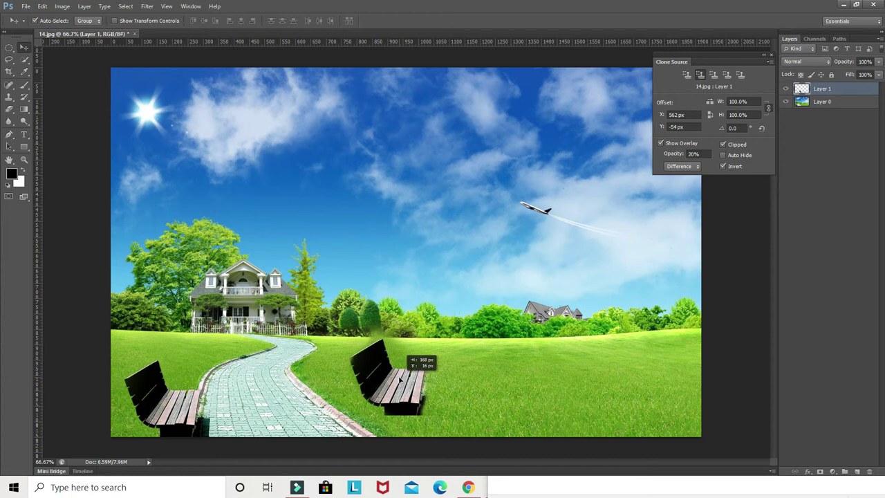
pyautogui.moveTo(400, 379)
pyautogui.mouseDown()
pyautogui.moveTo(189, 315)
pyautogui.moveTo(213, 328)
pyautogui.mouseUp()
pyautogui.hotkey('ctrl', 't')
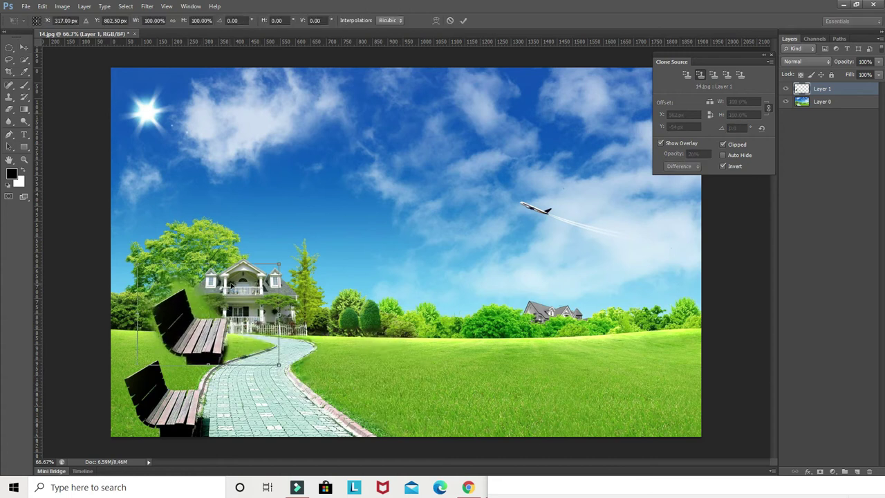
pyautogui.moveTo(279, 265); pyautogui.dragTo(248, 287)
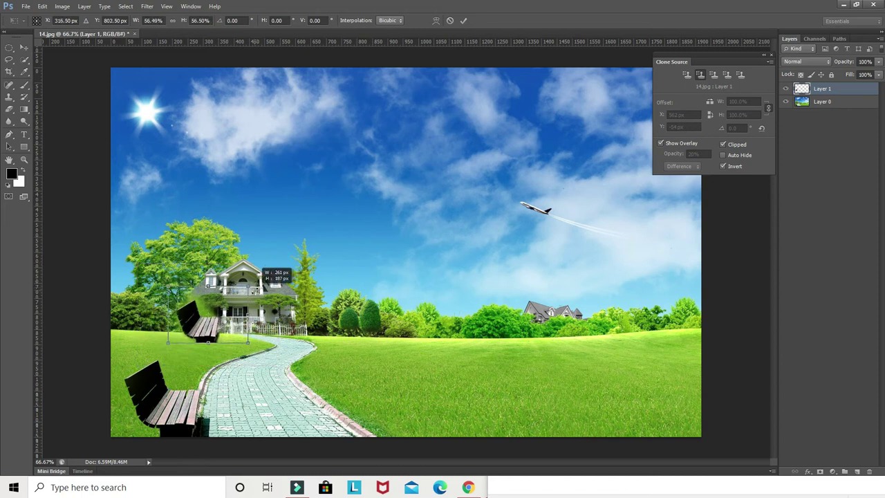
pyautogui.press('Return')
pyautogui.moveTo(201, 325); pyautogui.dragTo(181, 346)
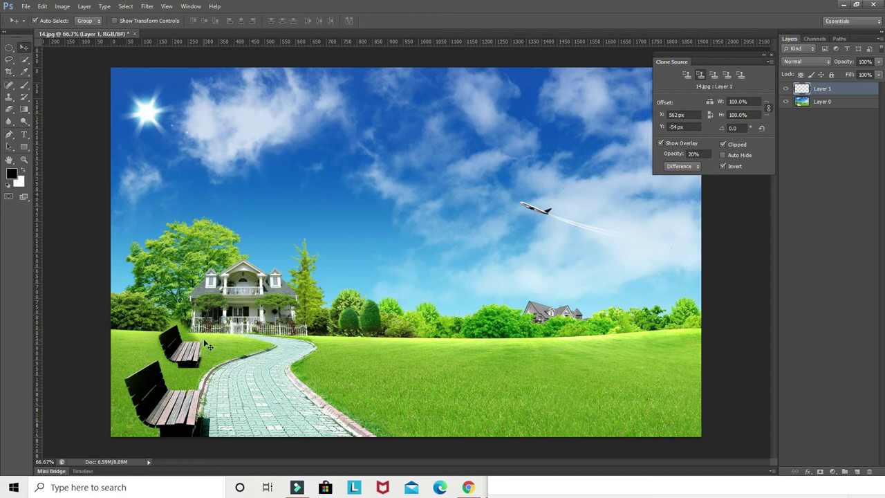
pyautogui.hotkey('ctrl', '+')
pyautogui.hotkey('ctrl', '+')
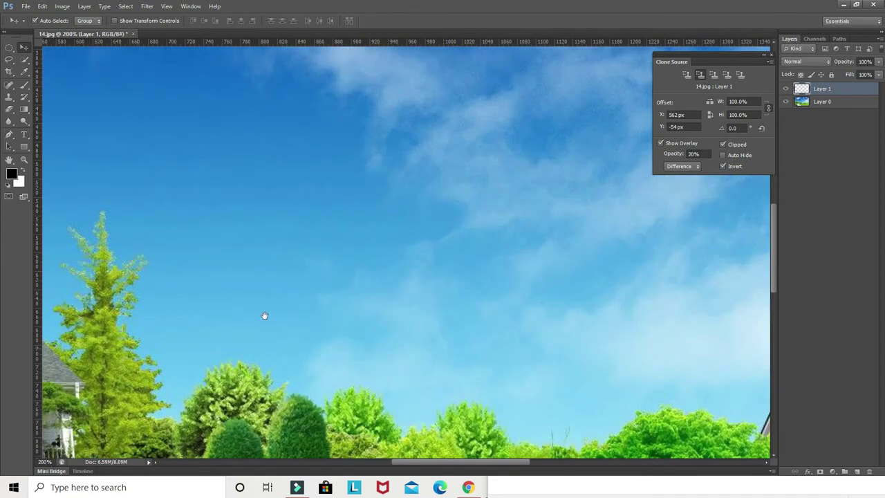
# Erase the blurred patch above the small bench near the house, then zoom back out.
pyautogui.moveTo(263, 316); pyautogui.dragTo(509, 190)
pyautogui.moveTo(310, 282); pyautogui.dragTo(445, 265)
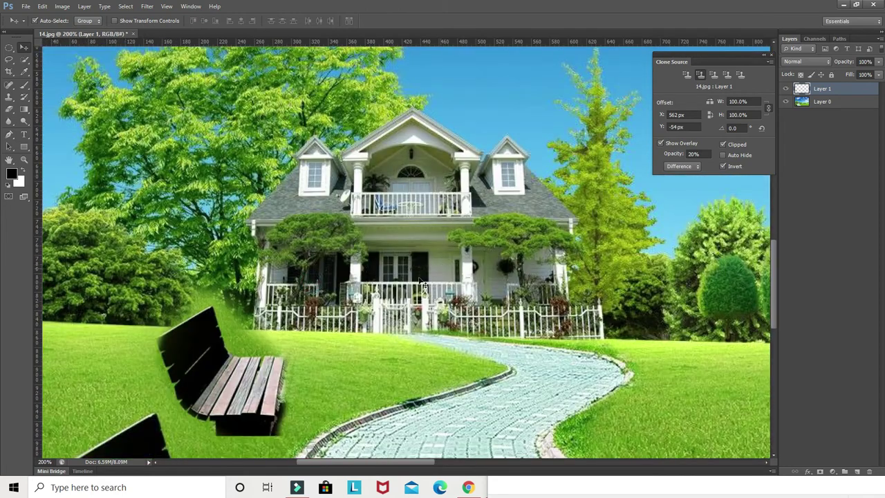
pyautogui.press('e')
pyautogui.moveTo(209, 273)
pyautogui.mouseDown()
pyautogui.moveTo(265, 314)
pyautogui.moveTo(121, 344)
pyautogui.mouseUp()
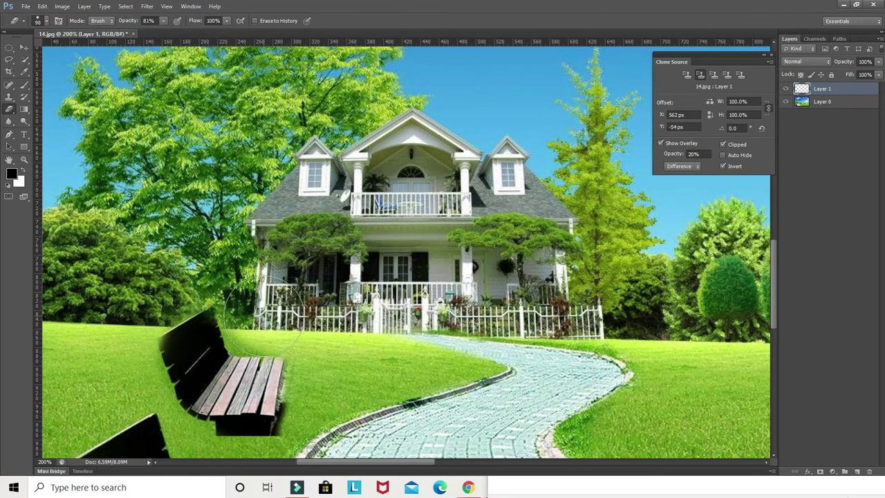
pyautogui.hotkey('ctrl', '-')
pyautogui.hotkey('ctrl', '-')
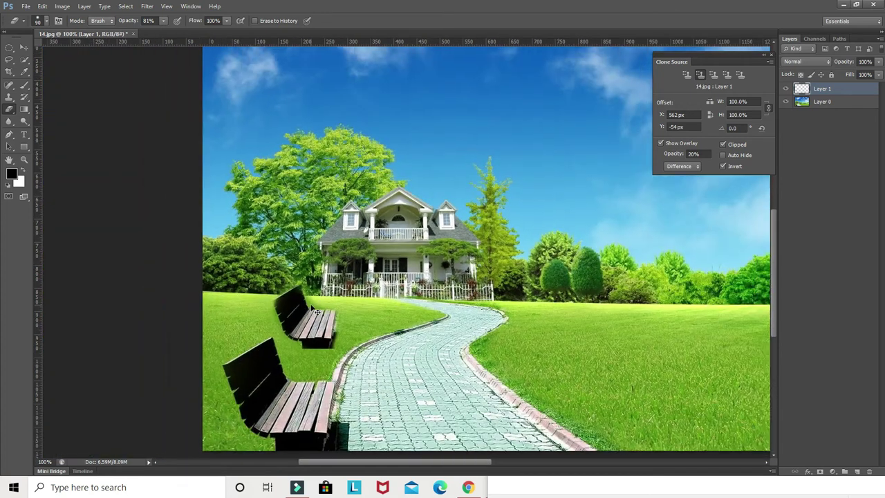
pyautogui.click(23, 47)
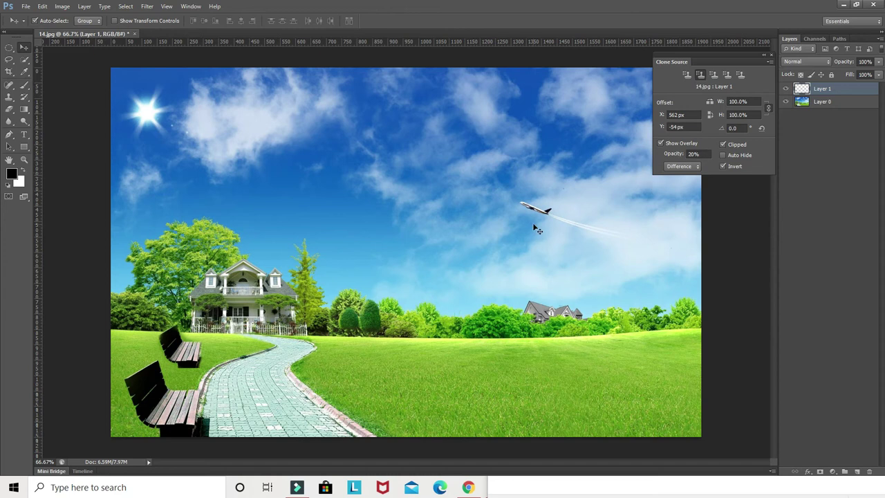
pyautogui.click(680, 167)
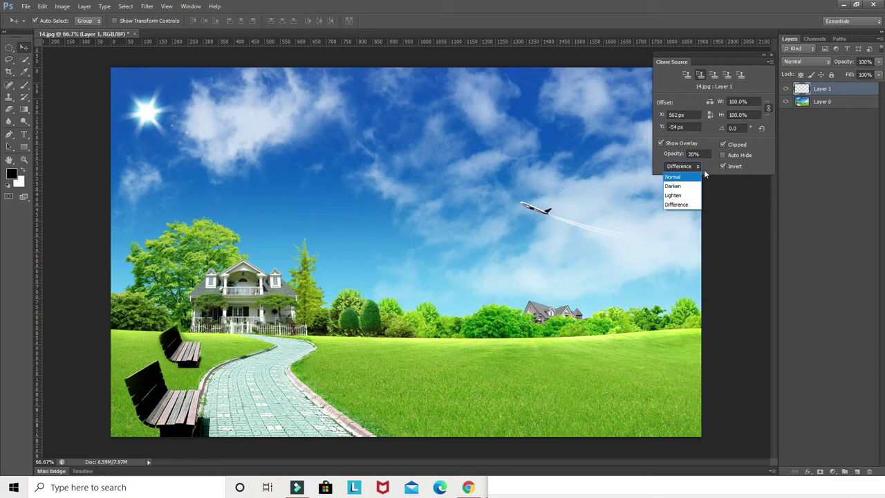
# Keep the Clone Source overlay on Difference and reset the clone source offset.
pyautogui.click(708, 169)
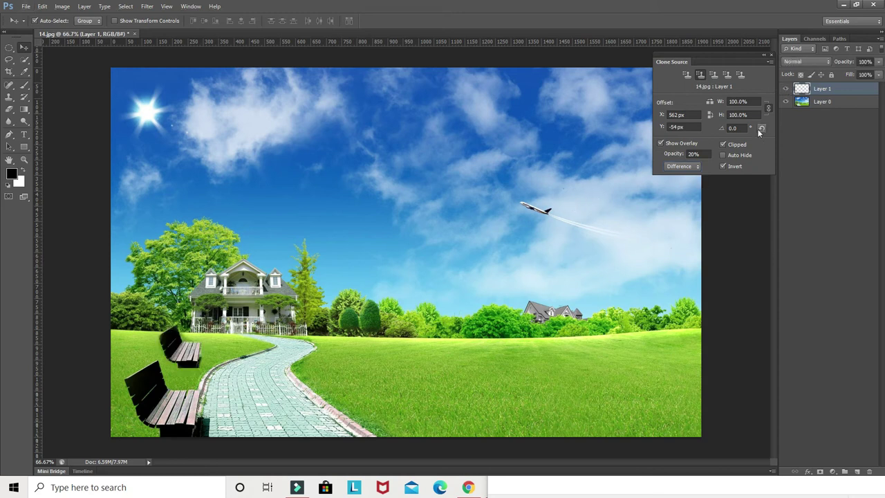
pyautogui.press('s')
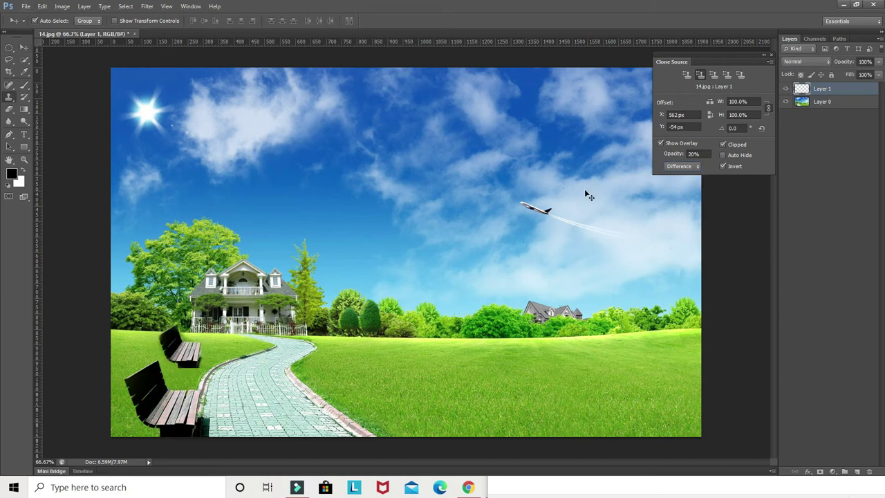
pyautogui.keyDown('alt'); pyautogui.click(542, 210); pyautogui.keyUp('alt')
pyautogui.write('20')
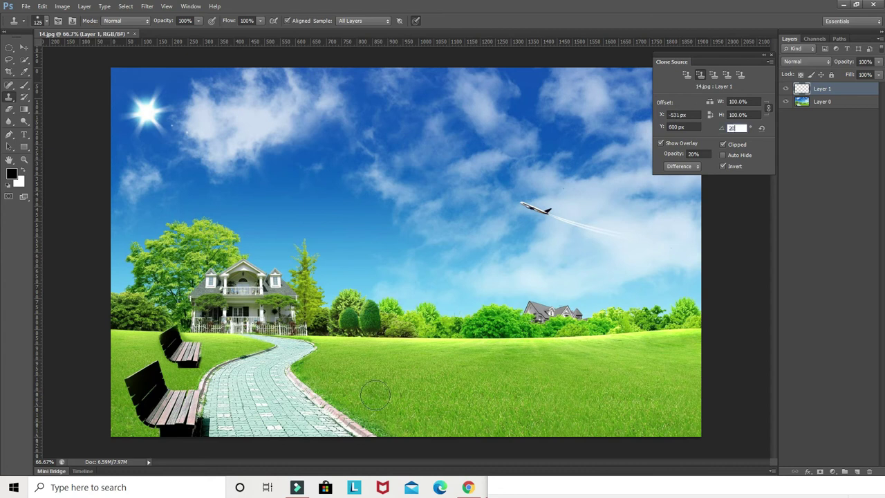
# Stamp the airplane and its contrail into the upper sky at -20° rotation, redoing a first attempt.
pyautogui.press('Return')
pyautogui.moveTo(455, 154); pyautogui.dragTo(437, 160)
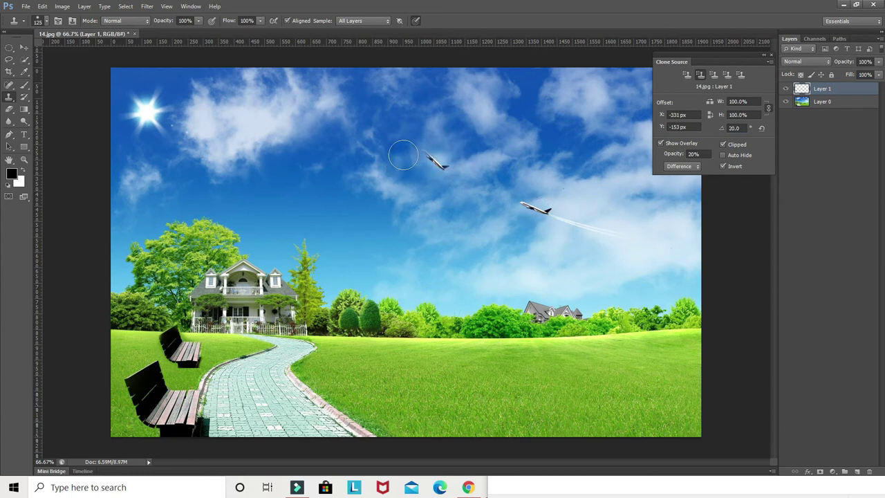
pyautogui.hotkey('ctrl', 'z')
pyautogui.write('-20')
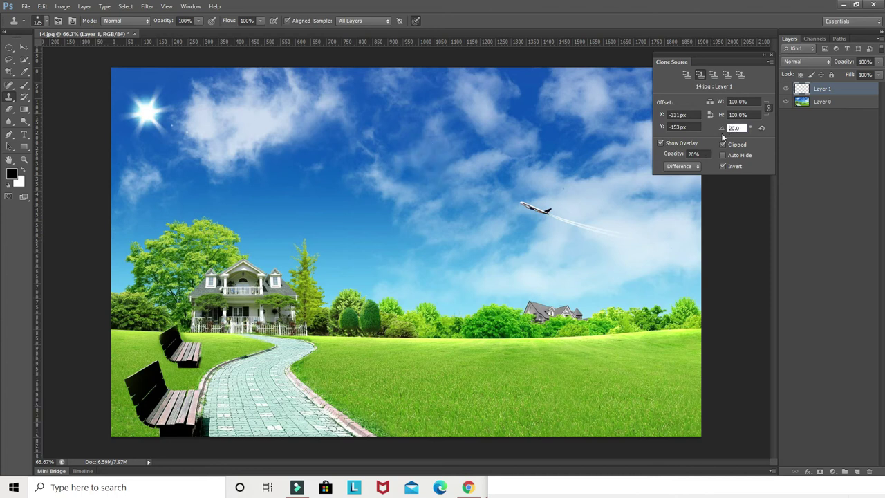
pyautogui.click(424, 167)
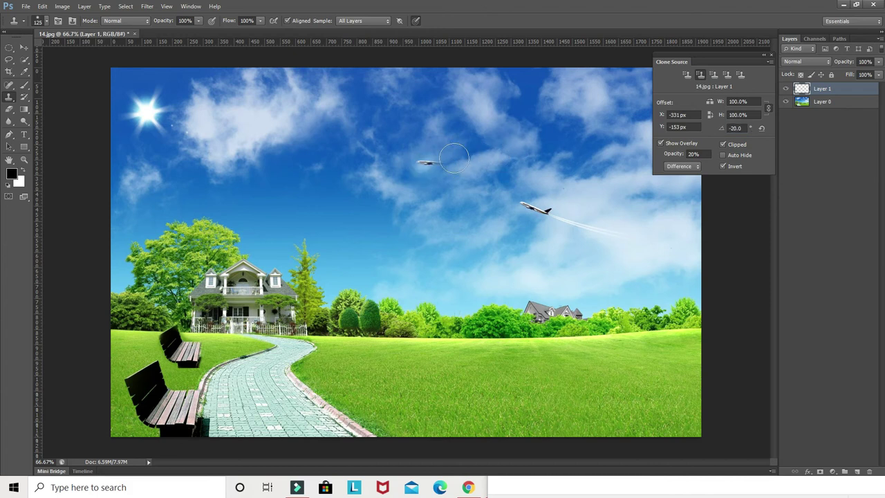
pyautogui.moveTo(441, 162); pyautogui.dragTo(519, 158)
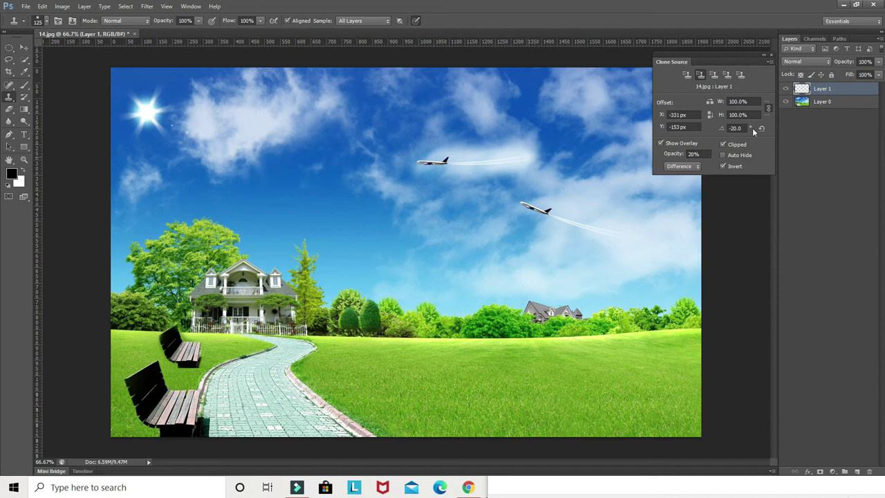
# Reset the clone rotation to 0 and switch to the Pattern Stamp Tool.
pyautogui.click(763, 128)
pyautogui.rightClick(10, 99)
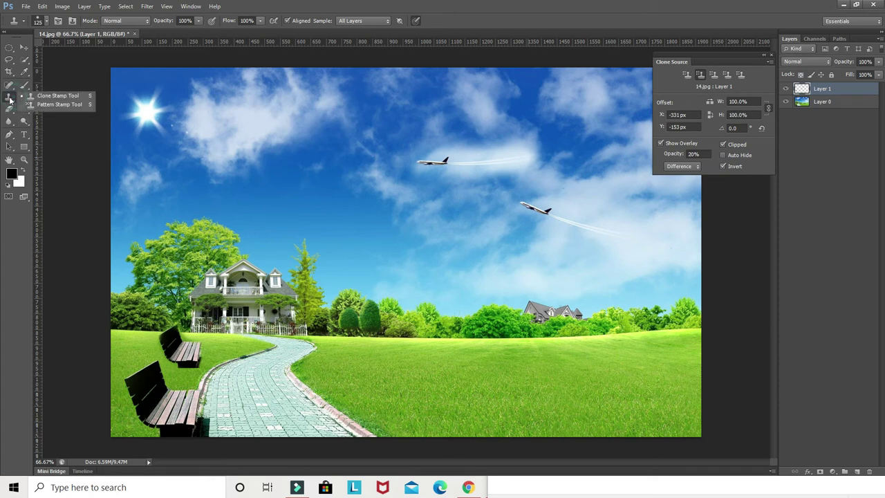
pyautogui.click(41, 105)
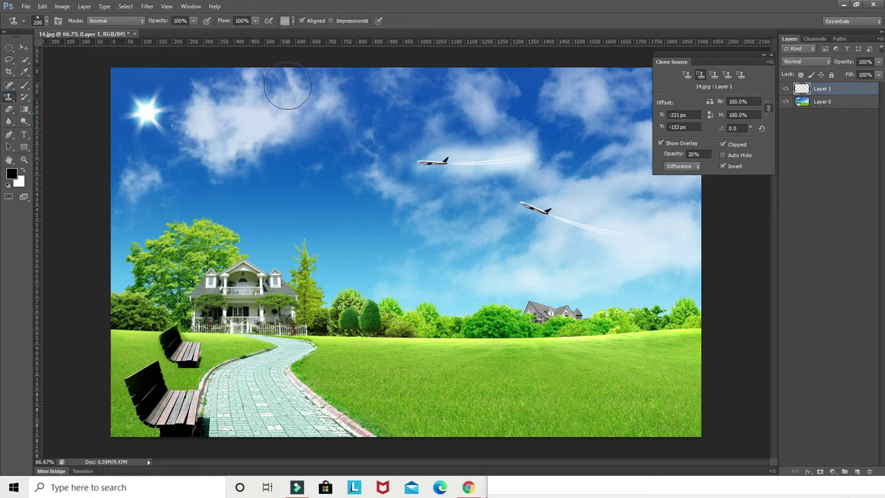
# Browse the pattern picker in Small List, then Large List view, and close it.
pyautogui.click(293, 26)
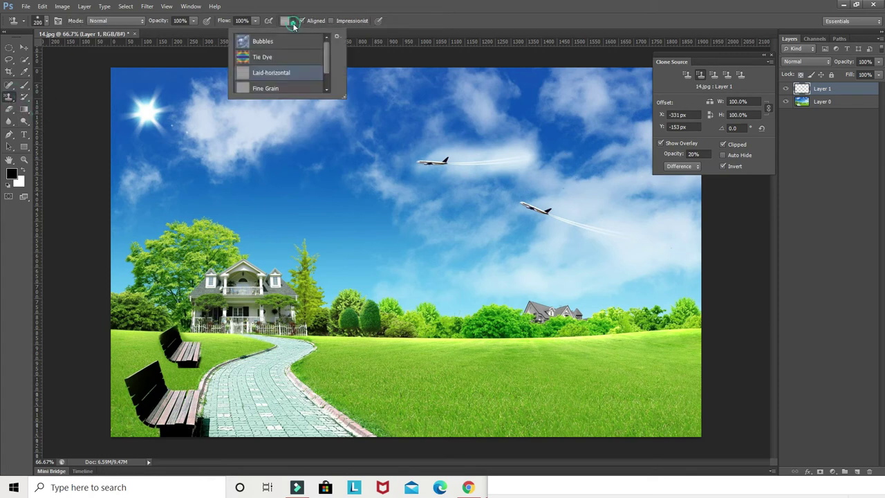
pyautogui.click(336, 36)
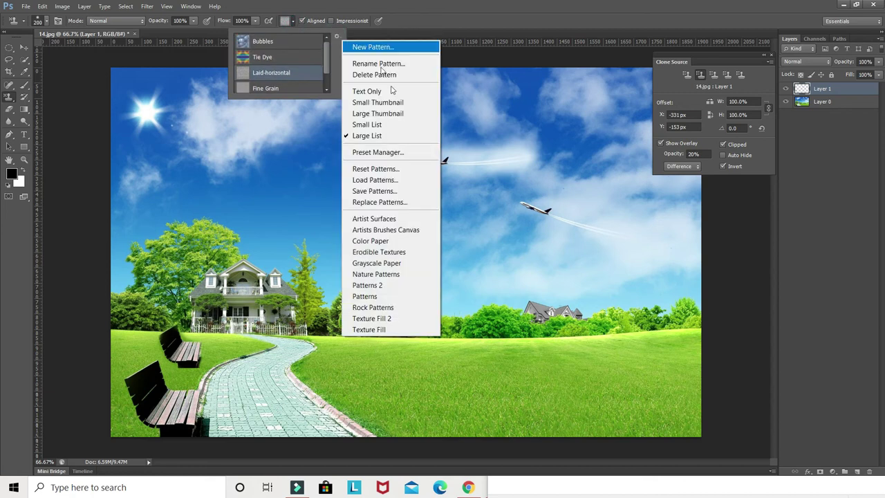
pyautogui.click(391, 125)
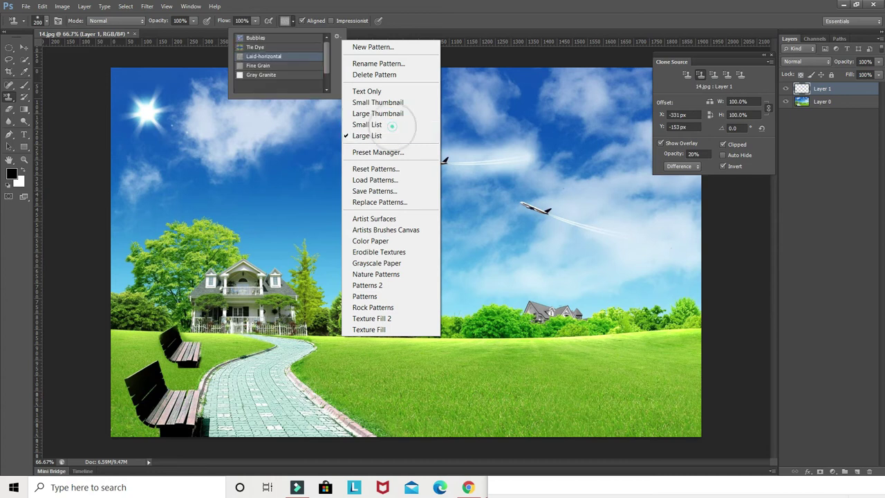
pyautogui.click(337, 38)
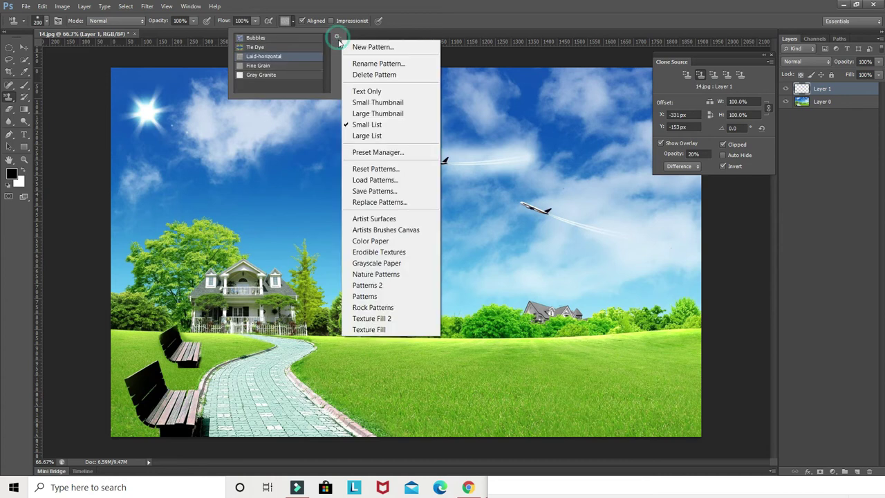
pyautogui.click(361, 132)
pyautogui.scroll(-1, 323, 70)
pyautogui.scroll(1, 325, 66)
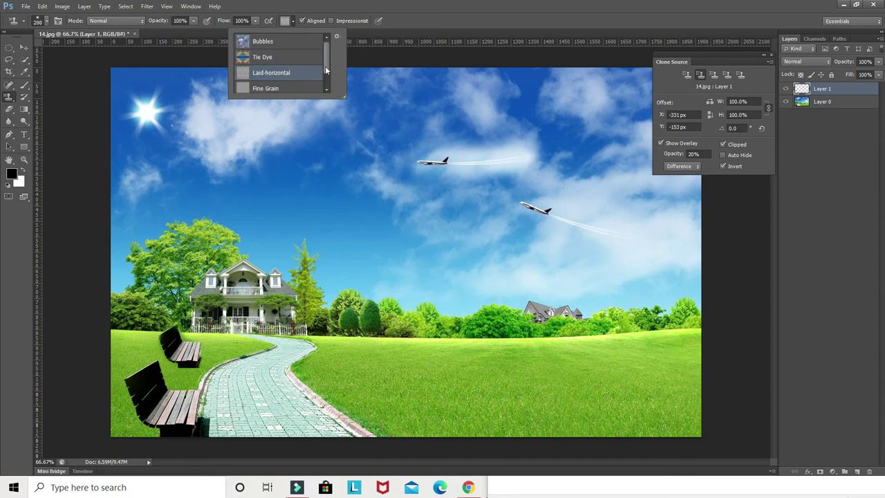
pyautogui.click(406, 221)
# Create a new blank white document, Untitled-1, with the default settings.
pyautogui.hotkey('ctrl', 'n')
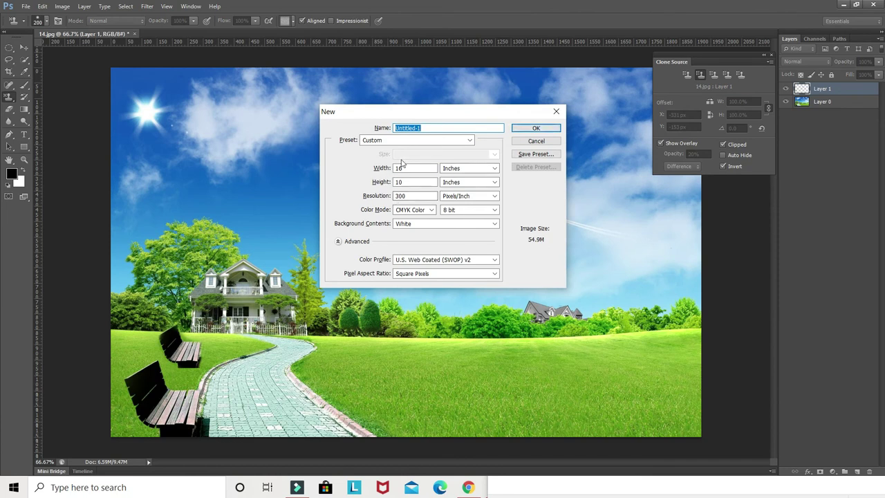
pyautogui.click(525, 128)
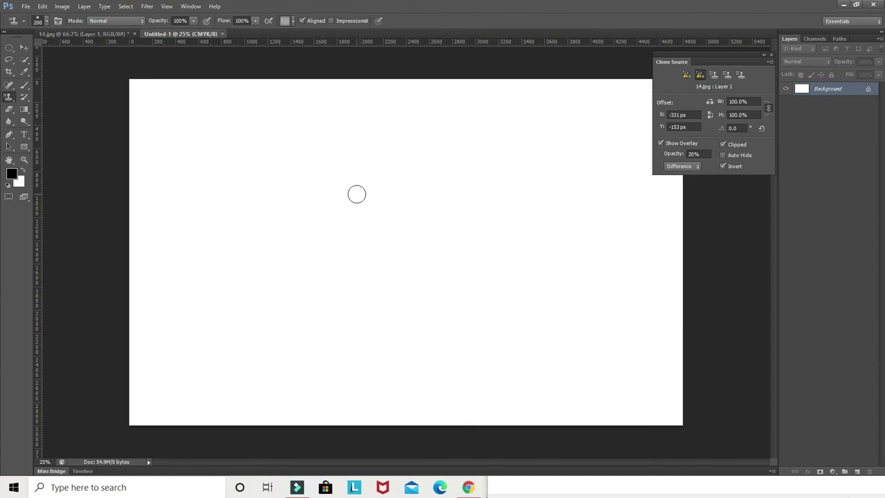
pyautogui.press('v')
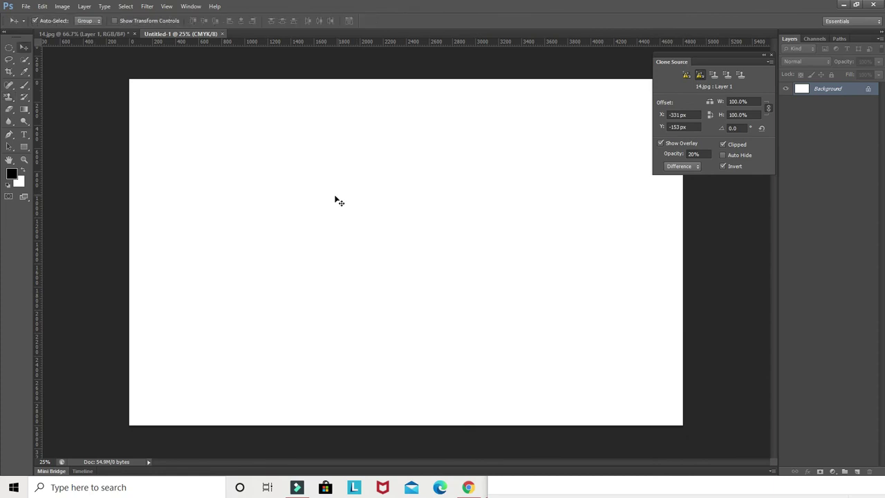
pyautogui.press('s')
# Cover the whole canvas with grey texture using a roughly 380 px pattern brush.
pyautogui.click(330, 196)
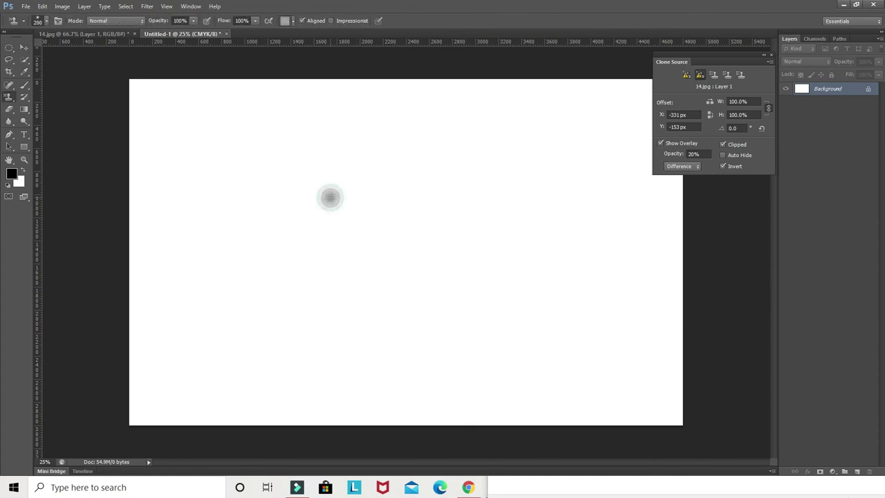
pyautogui.press(']')
pyautogui.press(']')
pyautogui.press(']')
pyautogui.press(']')
pyautogui.press(']')
pyautogui.press(']')
pyautogui.press(']')
pyautogui.press(']')
pyautogui.press(']')
pyautogui.press(']')
pyautogui.press(']')
pyautogui.press(']')
pyautogui.press(']')
pyautogui.press(']')
pyautogui.press(']')
pyautogui.moveTo(208, 290); pyautogui.dragTo(218, 200)
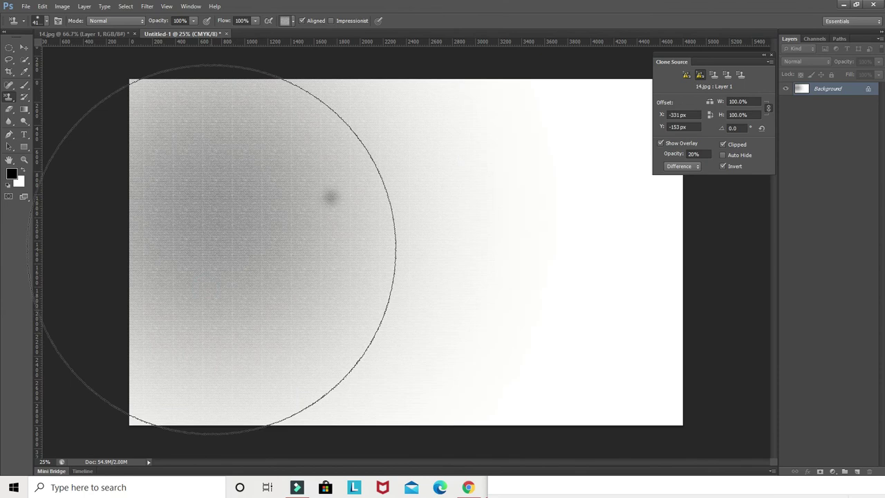
pyautogui.moveTo(548, 198)
pyautogui.mouseDown()
pyautogui.moveTo(601, 219)
pyautogui.moveTo(312, 256)
pyautogui.moveTo(178, 316)
pyautogui.moveTo(217, 178)
pyautogui.moveTo(601, 322)
pyautogui.moveTo(281, 272)
pyautogui.moveTo(308, 221)
pyautogui.mouseUp()
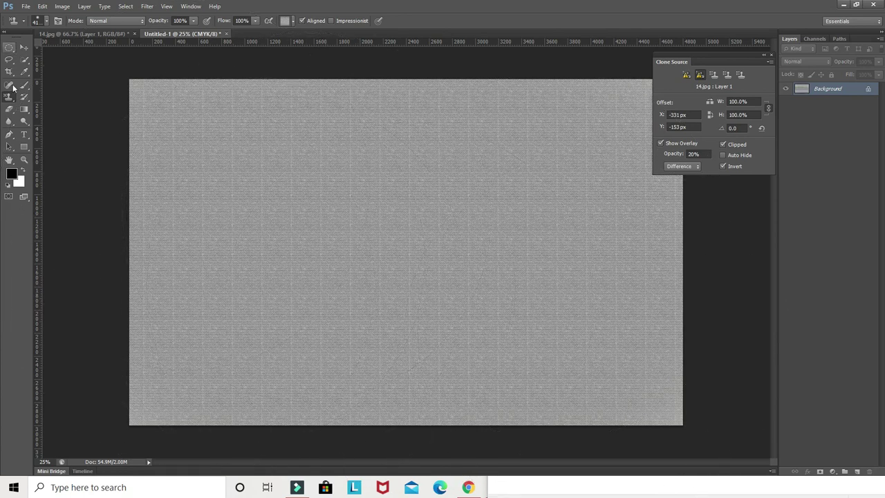
# Unlock the Background as Layer 0 and add an empty Layer 1 above it.
pyautogui.doubleClick(871, 96)
pyautogui.click(529, 156)
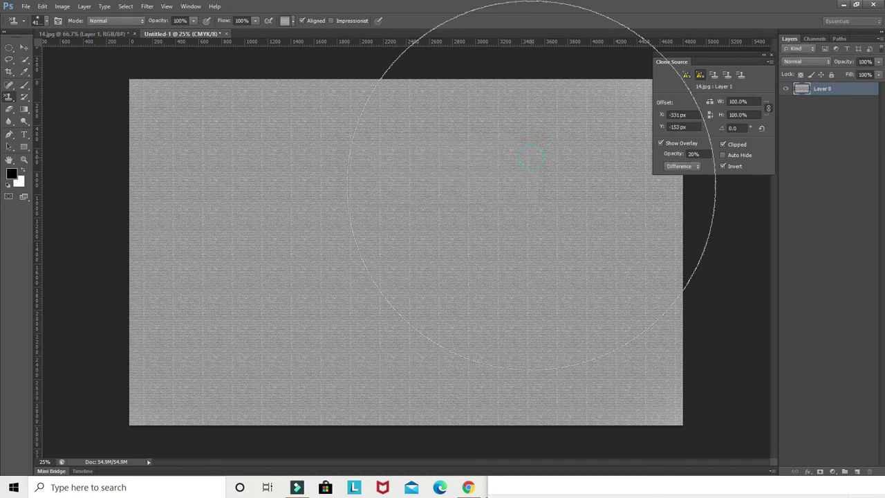
pyautogui.hotkey('ctrl', 'shift', 'alt', 'n')
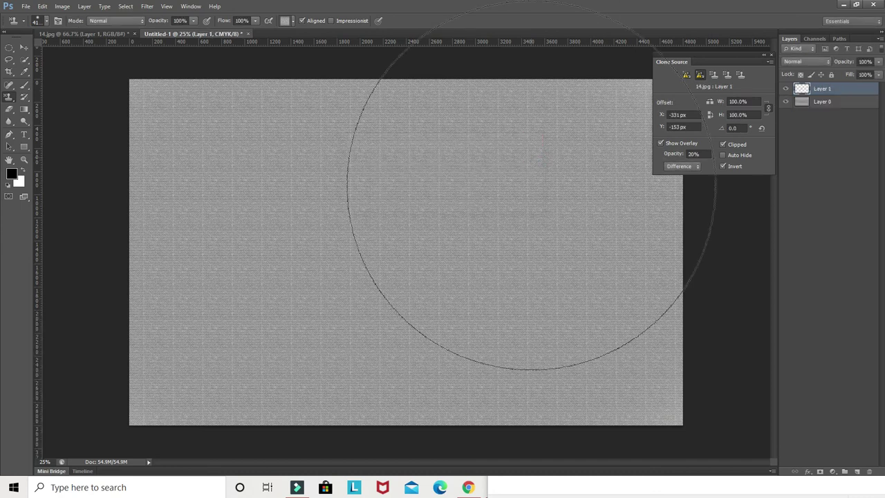
# Choose the Bubbles pattern, test-paint and undo it, then add an empty Layer 2.
pyautogui.click(293, 21)
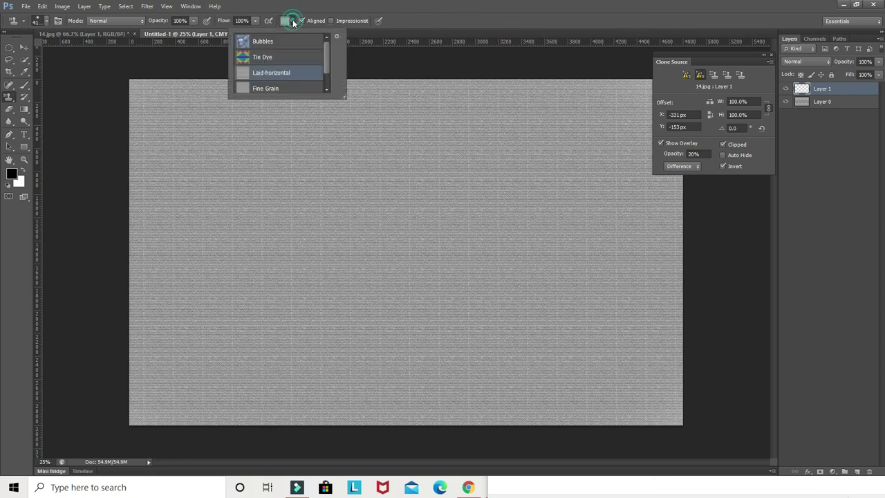
pyautogui.moveTo(328, 47)
pyautogui.mouseDown()
pyautogui.moveTo(327, 73)
pyautogui.moveTo(327, 43)
pyautogui.mouseUp()
pyautogui.click(292, 44)
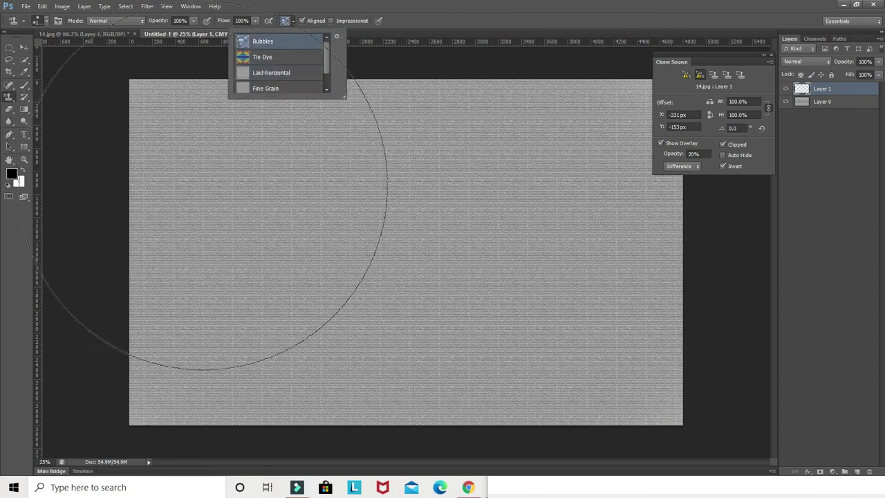
pyautogui.click(194, 228)
pyautogui.moveTo(193, 234)
pyautogui.mouseDown()
pyautogui.moveTo(266, 293)
pyautogui.moveTo(273, 267)
pyautogui.moveTo(280, 277)
pyautogui.moveTo(366, 192)
pyautogui.moveTo(366, 242)
pyautogui.moveTo(421, 299)
pyautogui.moveTo(450, 233)
pyautogui.mouseUp()
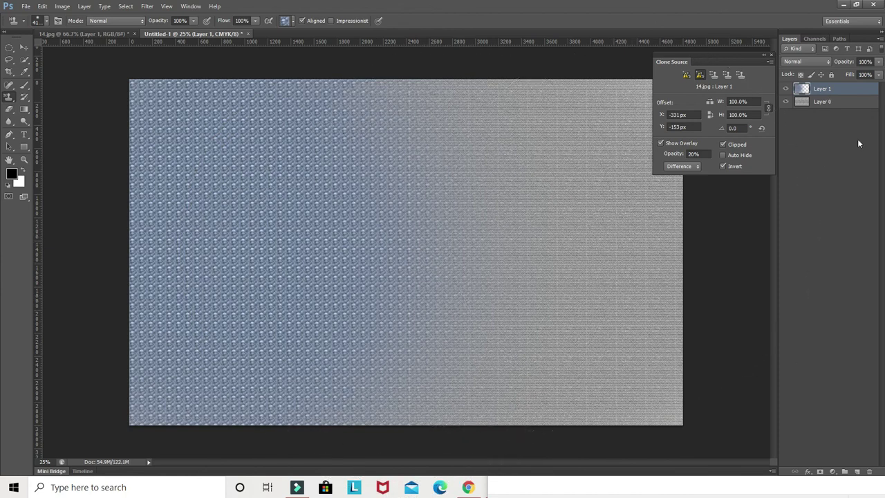
pyautogui.hotkey('ctrl', 'alt', 'z')
pyautogui.hotkey('ctrl', 'alt', 'z')
pyautogui.hotkey('ctrl', 'shift', 'n')
pyautogui.press('Return')
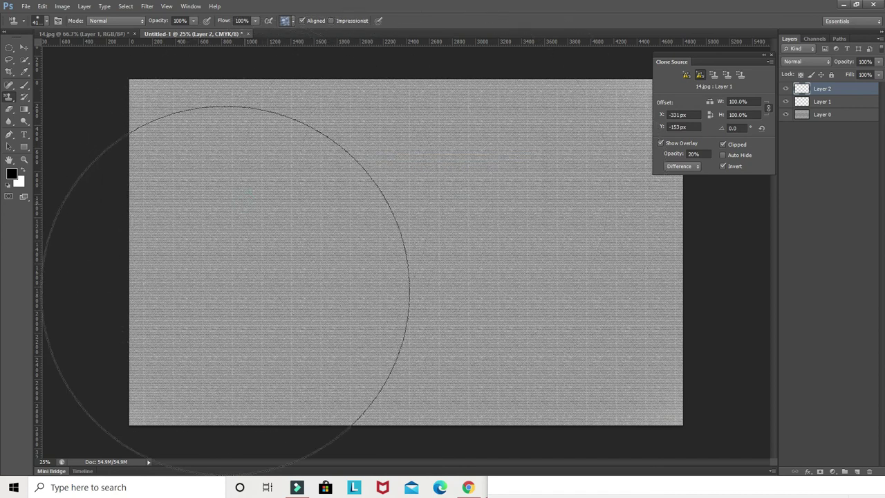
# Stamp the blue Bubbles pattern across most of Untitled-1 on Layer 2 and set Layer 2's opacity to 48%.
pyautogui.click(225, 292)
pyautogui.moveTo(225, 292)
pyautogui.mouseDown()
pyautogui.moveTo(198, 299)
pyautogui.moveTo(212, 202)
pyautogui.moveTo(364, 297)
pyautogui.moveTo(358, 209)
pyautogui.moveTo(404, 325)
pyautogui.mouseUp()
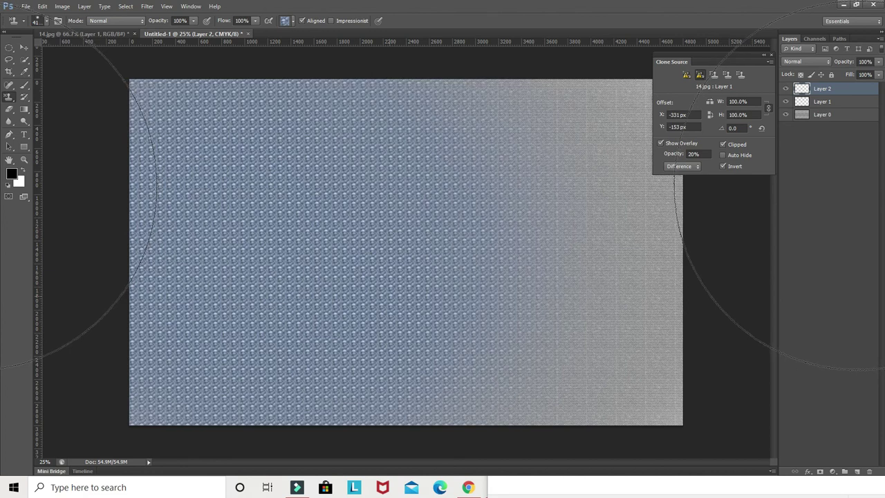
pyautogui.click(880, 63)
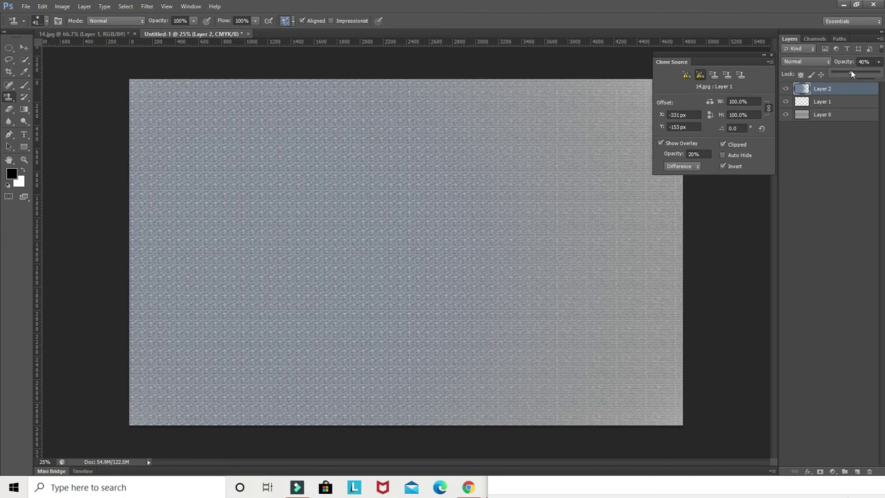
pyautogui.moveTo(852, 74); pyautogui.dragTo(864, 74)
pyautogui.click(23, 47)
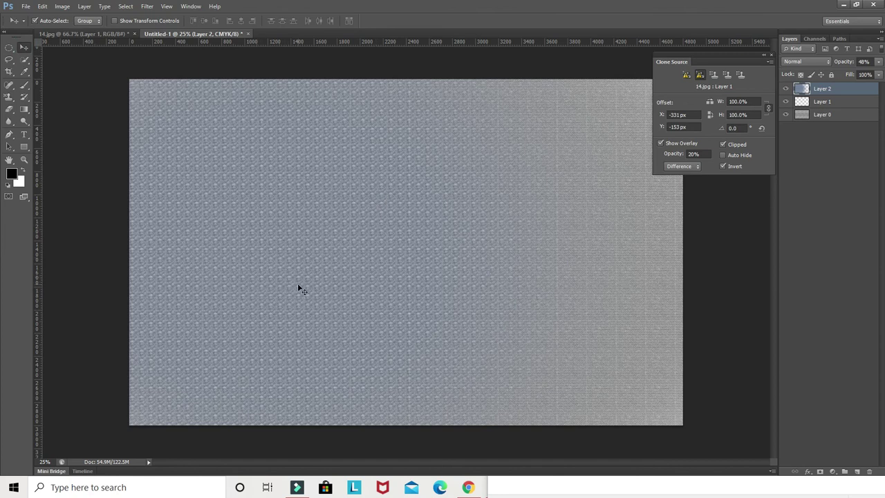
pyautogui.click(9, 101)
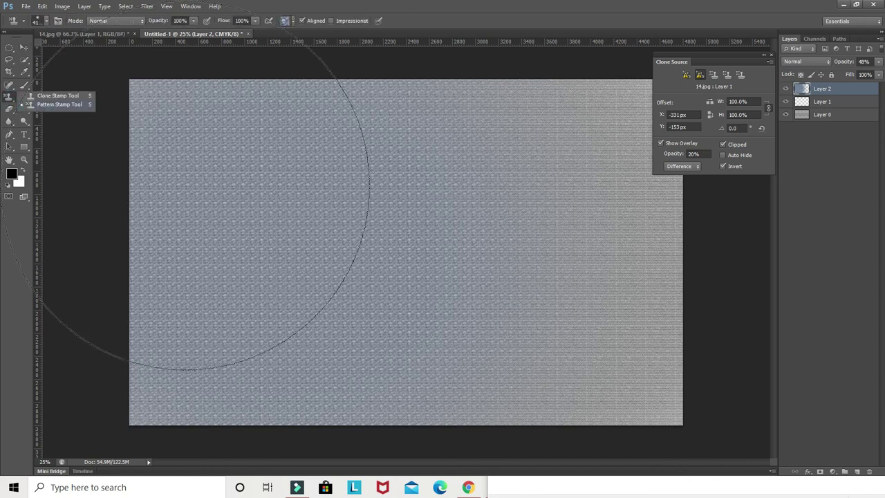
pyautogui.click(53, 104)
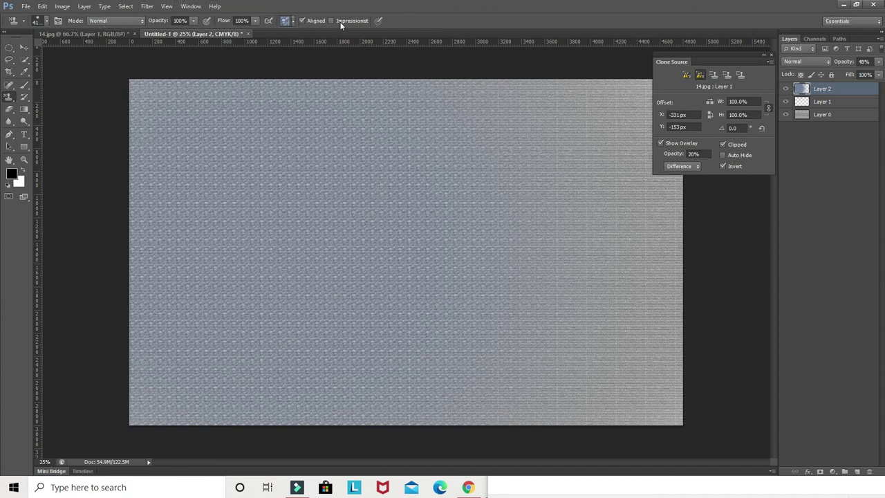
pyautogui.click(293, 21)
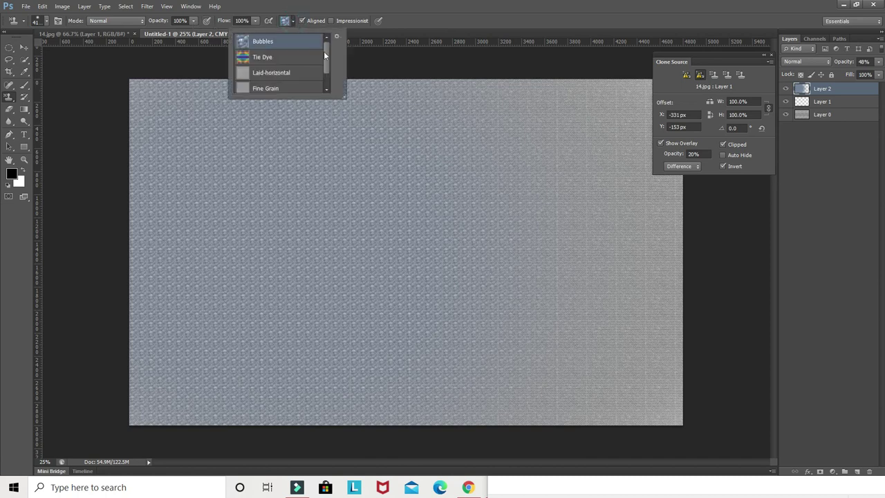
pyautogui.moveTo(324, 51); pyautogui.dragTo(327, 68)
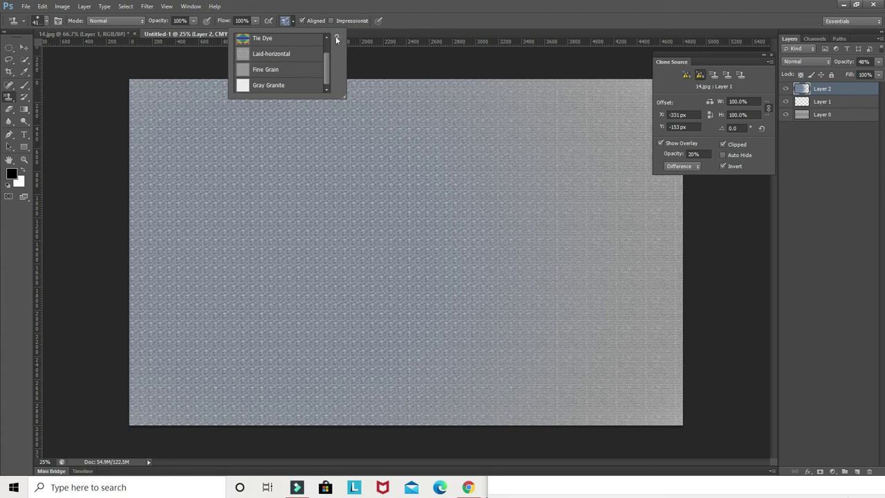
pyautogui.click(337, 38)
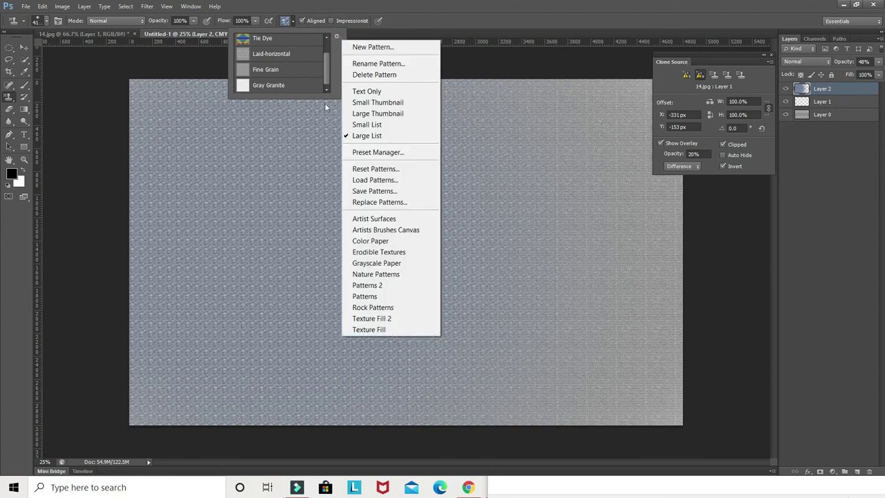
pyautogui.click(327, 83)
pyautogui.click(24, 47)
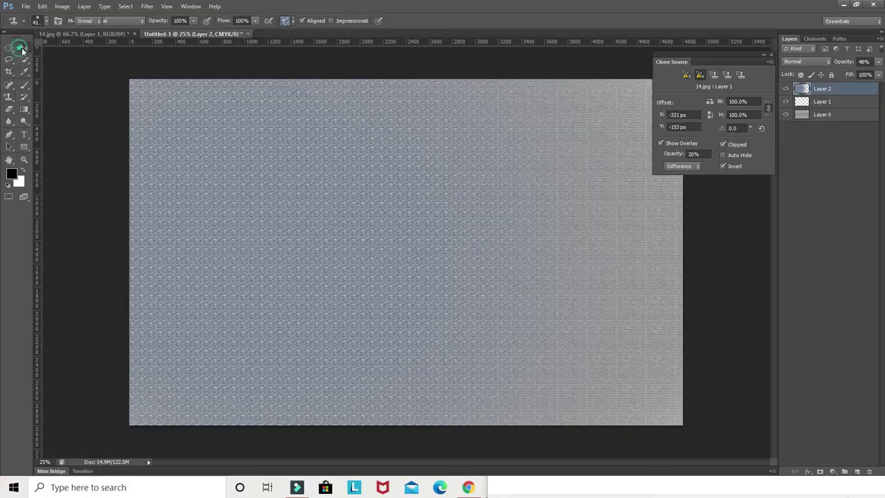